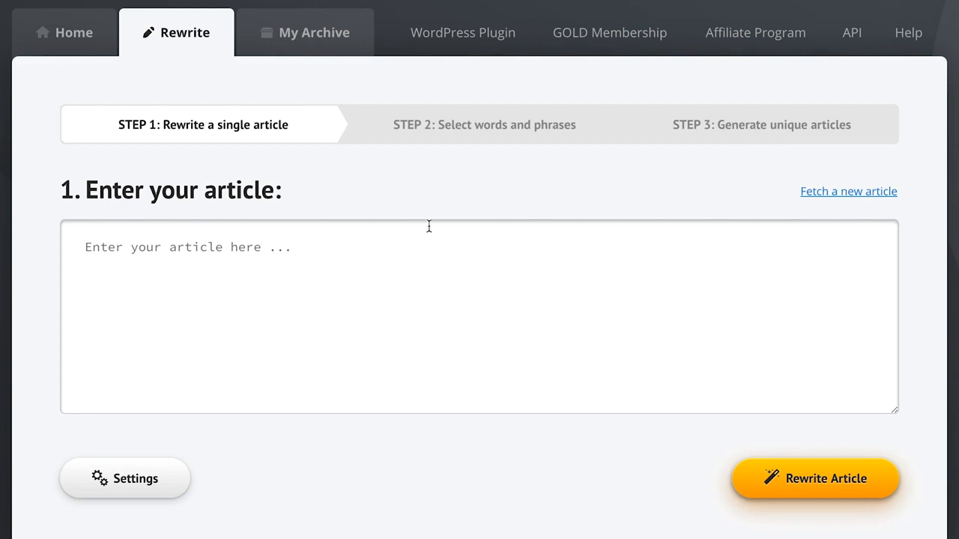
Step: Fetch articles for the search term "guitar lessons" and insert "Learning the Basics of the Guitar" into the article box
{"action": "left_click", "coordinate": [104, 254]}
{"action": "left_click", "coordinate": [815, 197]}
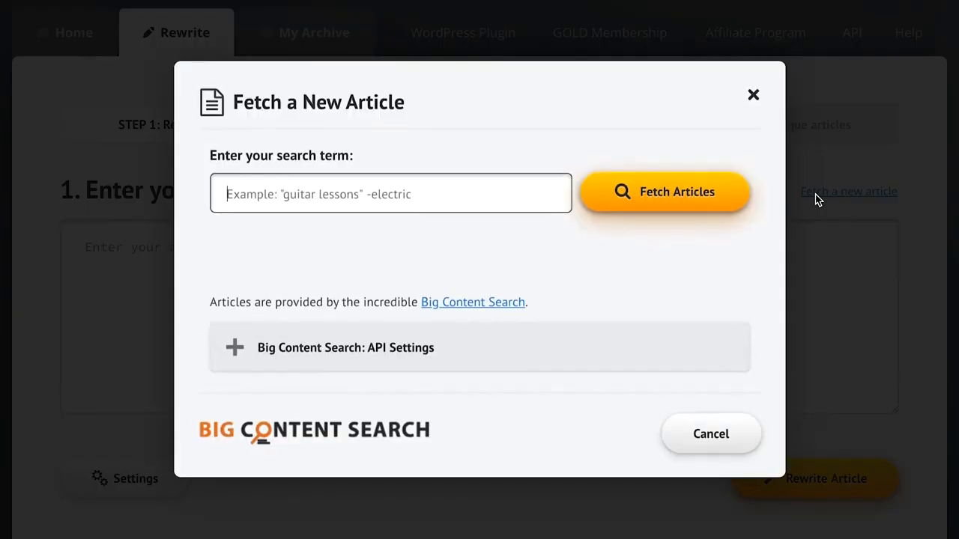
{"action": "type", "text": "guitar lessons"}
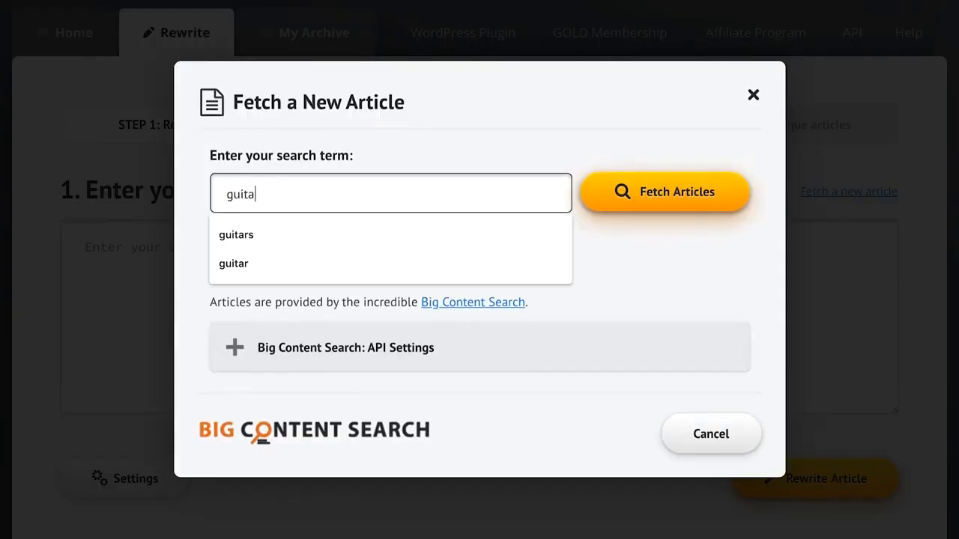
{"action": "left_click", "coordinate": [707, 200]}
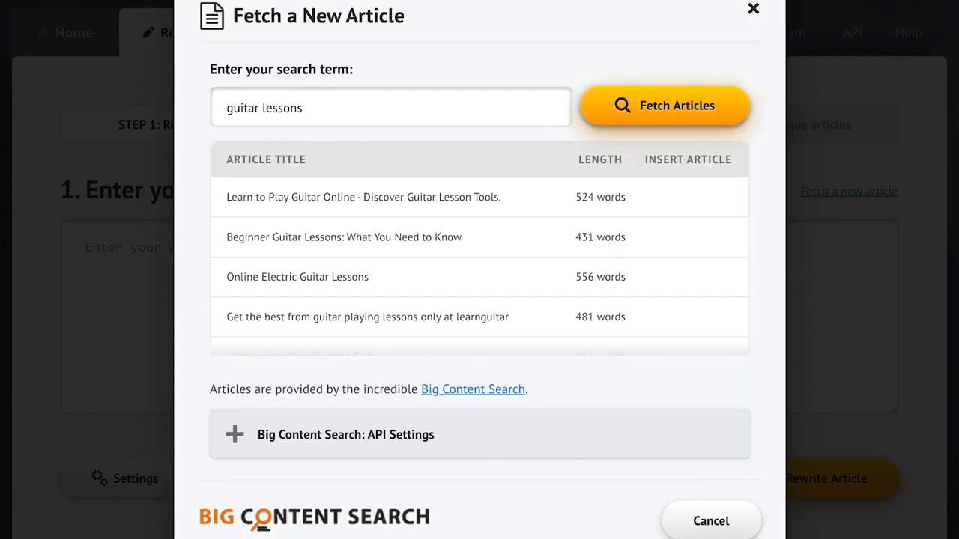
{"action": "scroll", "coordinate": [610, 252], "scroll_direction": "down", "scroll_amount": 3}
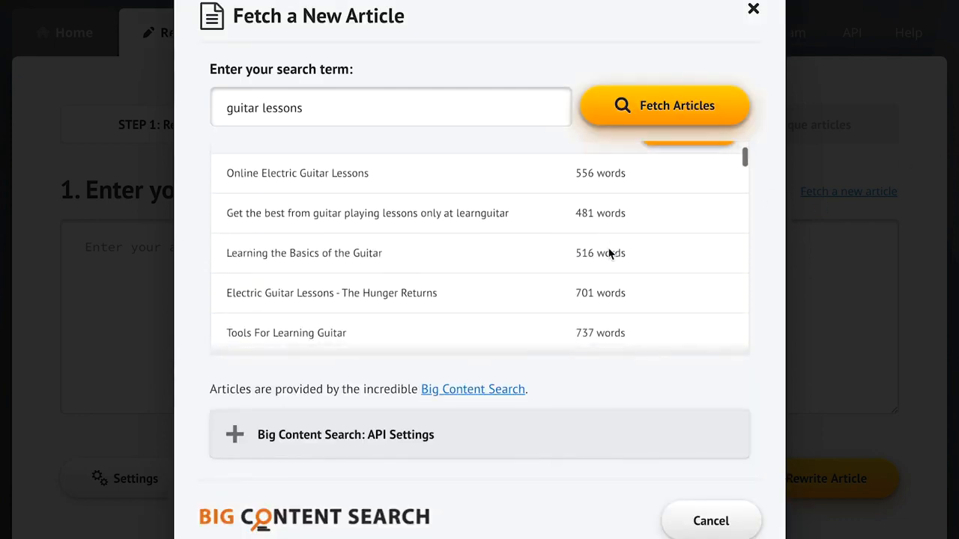
{"action": "left_click", "coordinate": [696, 254]}
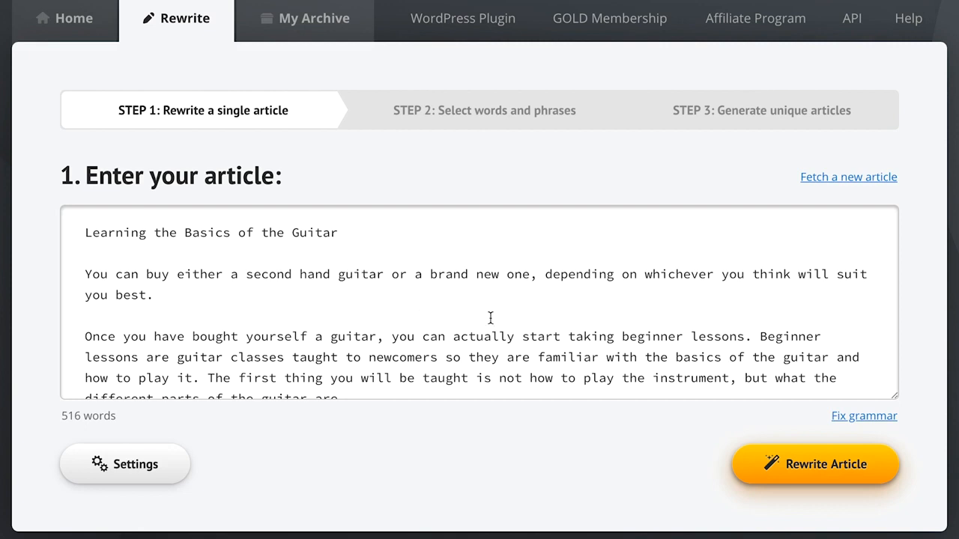
Step: Paste the sample text about John at the beginning of the article
{"action": "left_click", "coordinate": [86, 230]}
{"action": "type", "text": "John can relax and read a book because his kids can book the vacation for him.  Once it's booked, he will enjoy an excellent movie and drink wine, beer, or whiskey."}
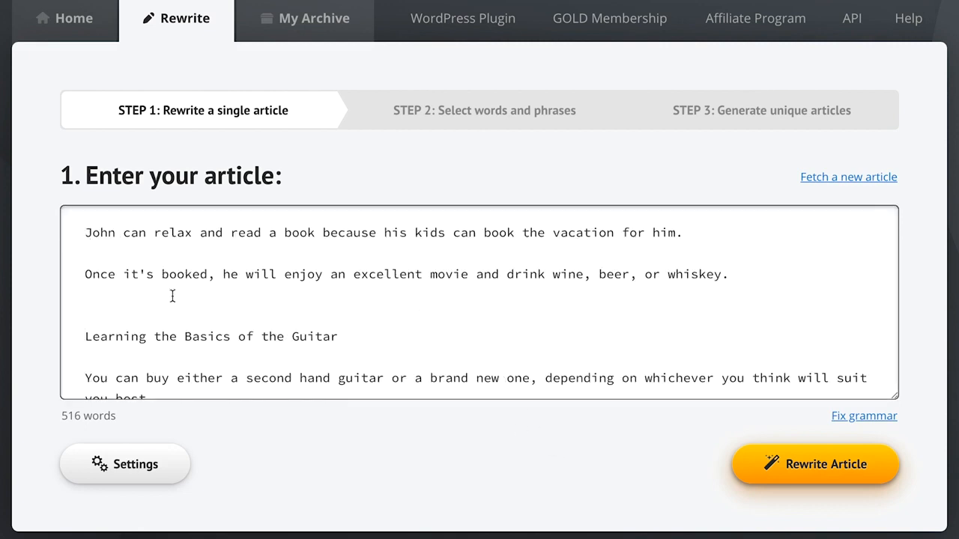
{"action": "left_click", "coordinate": [503, 437]}
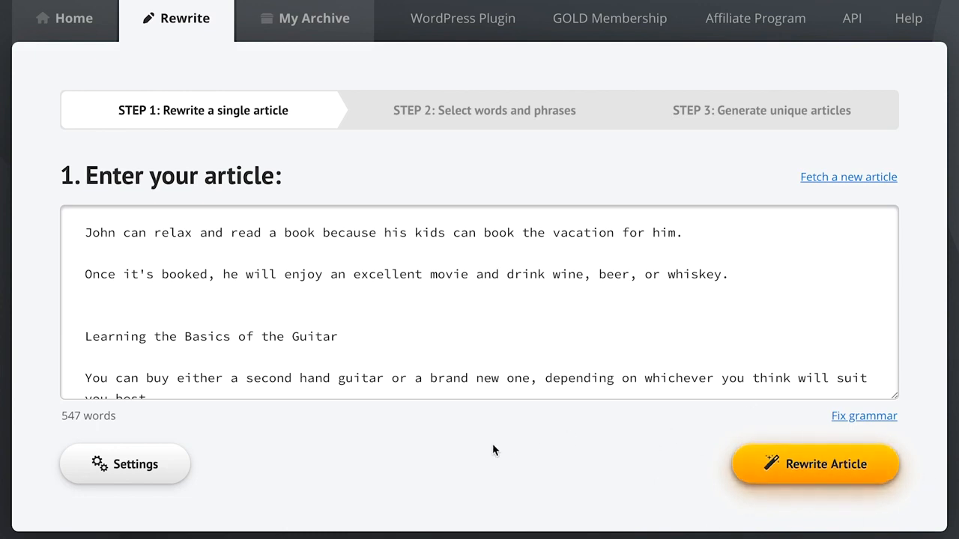
Step: Turn on automatically changing the structure of phrases and sentences in the rewrite settings and save them
{"action": "left_click", "coordinate": [120, 466]}
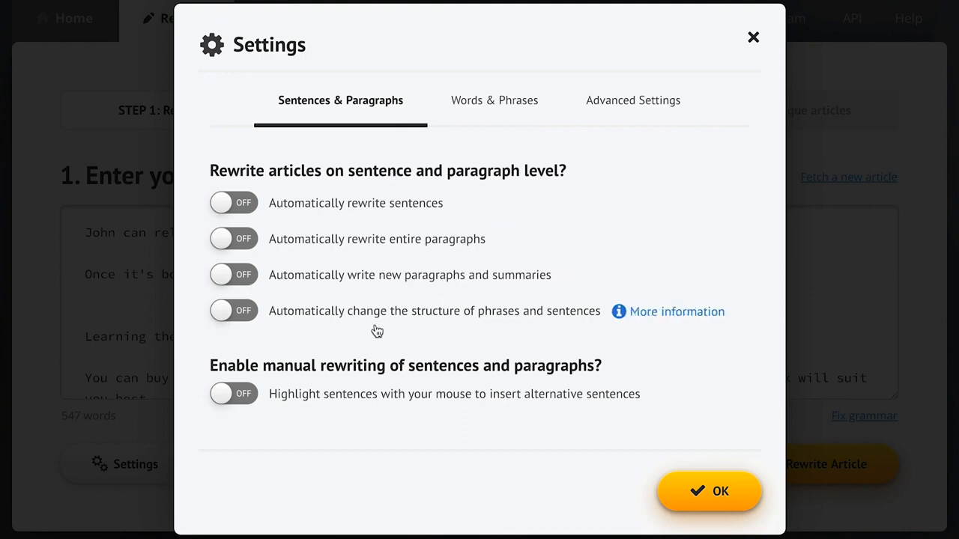
{"action": "left_click", "coordinate": [346, 316]}
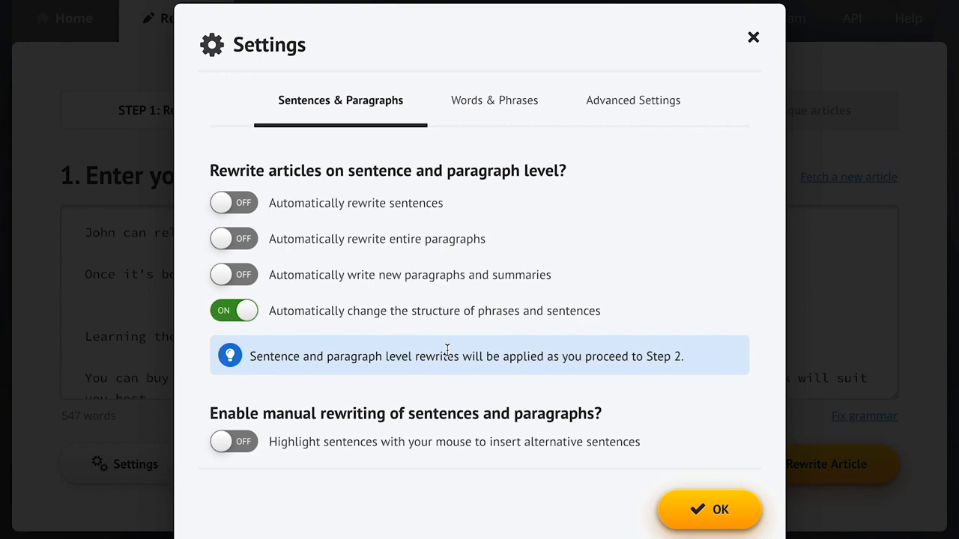
{"action": "left_click", "coordinate": [648, 313]}
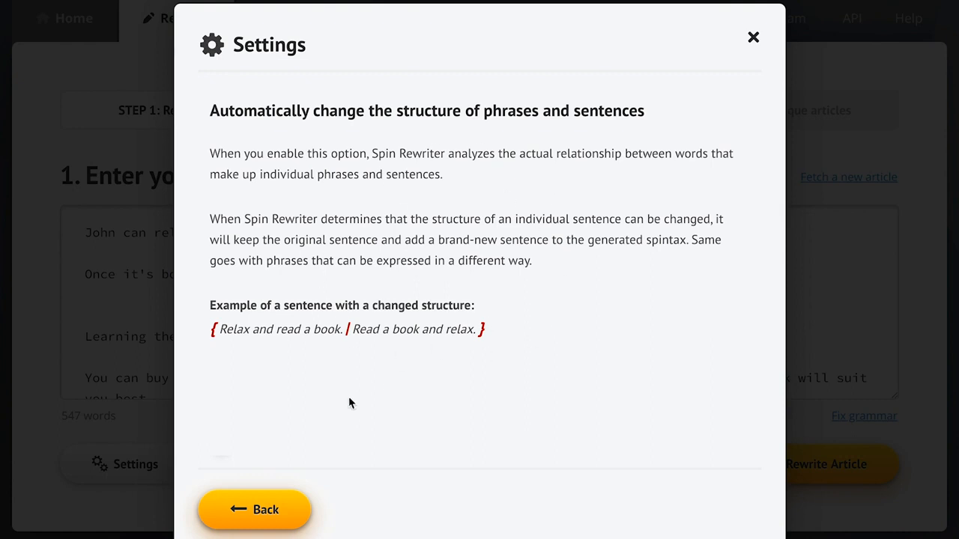
{"action": "left_click", "coordinate": [257, 510]}
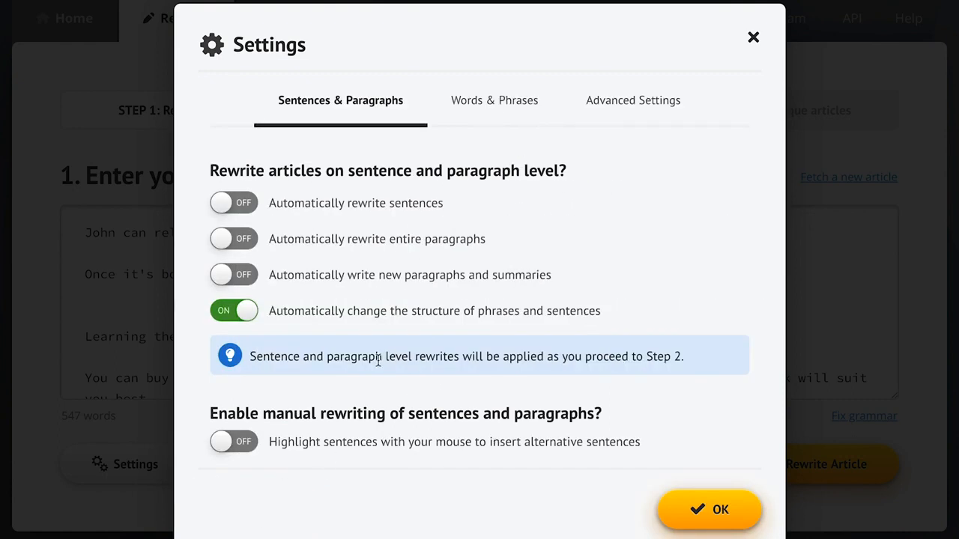
{"action": "left_click", "coordinate": [484, 119]}
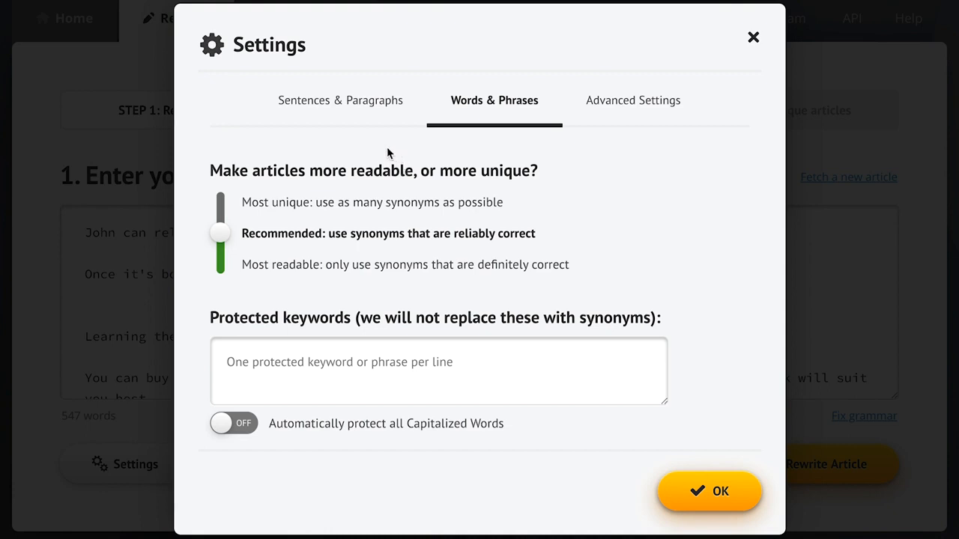
{"action": "left_click", "coordinate": [339, 105]}
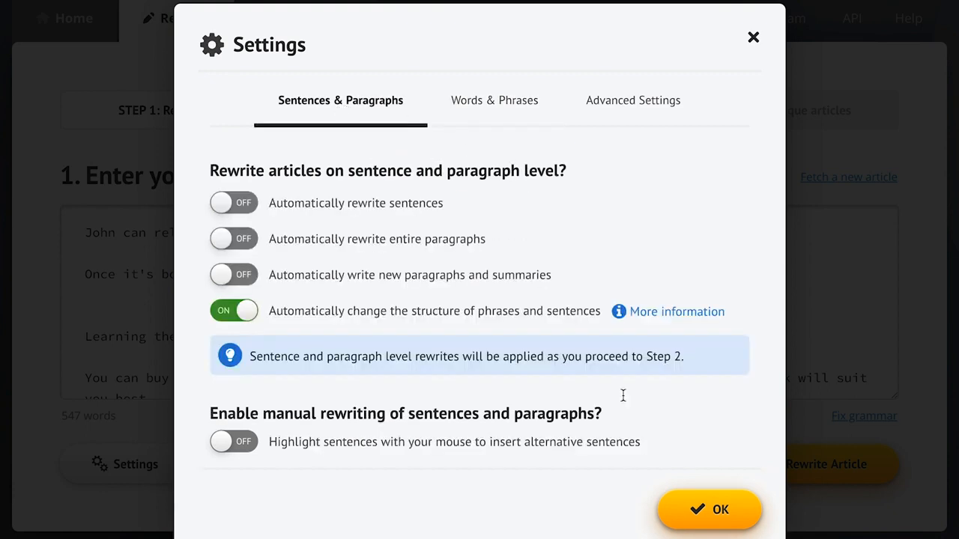
{"action": "left_click", "coordinate": [695, 510]}
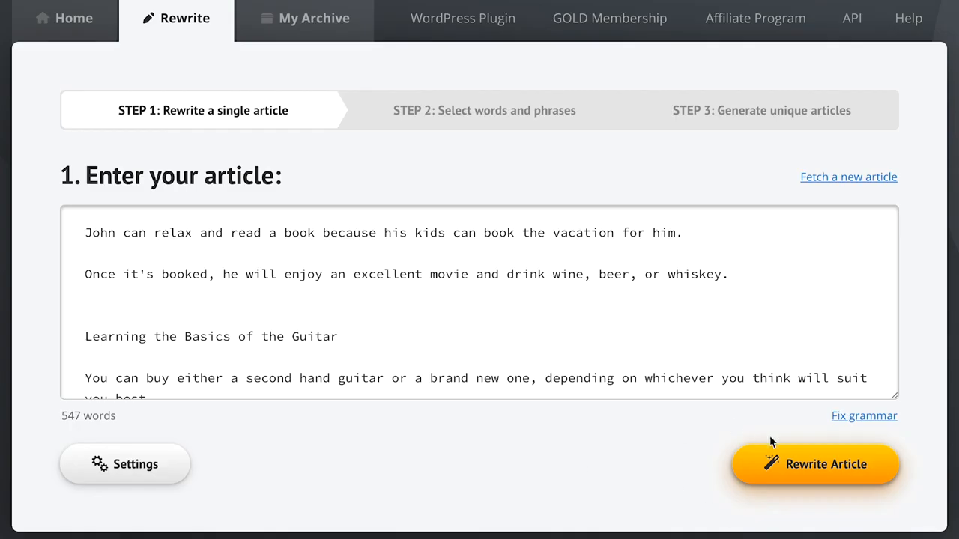
Step: Rewrite the article and add the synonym novel to the first "book"
{"action": "left_click", "coordinate": [792, 466]}
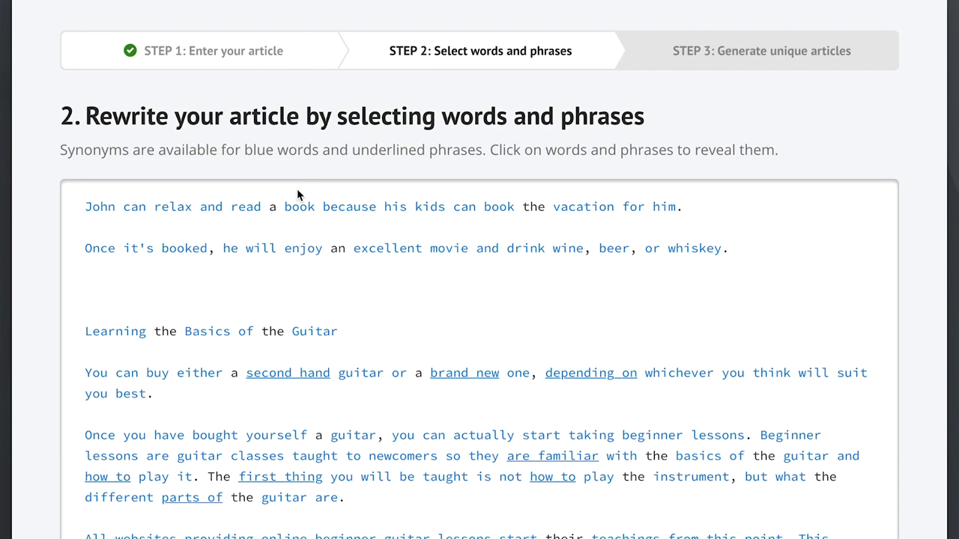
{"action": "left_click", "coordinate": [299, 211]}
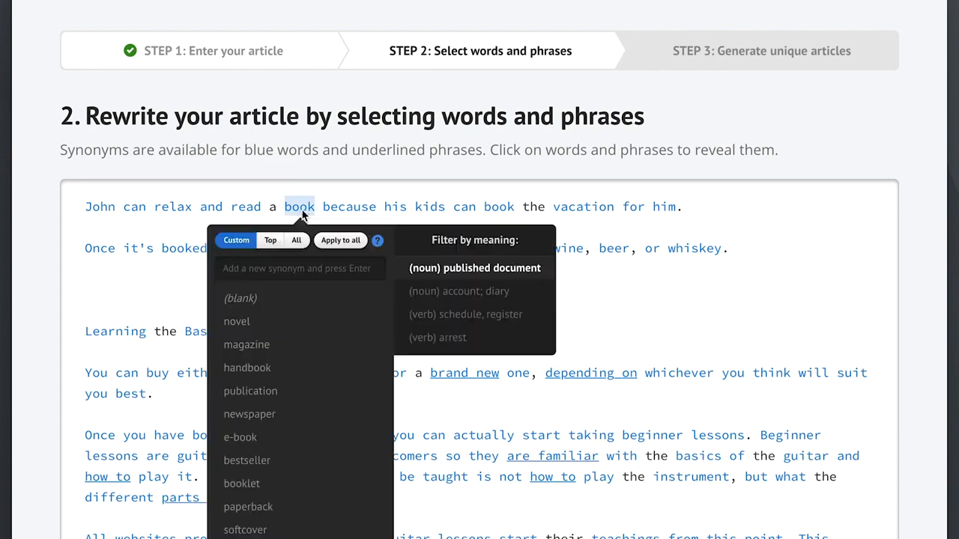
{"action": "left_click", "coordinate": [275, 324]}
{"action": "left_click", "coordinate": [174, 293]}
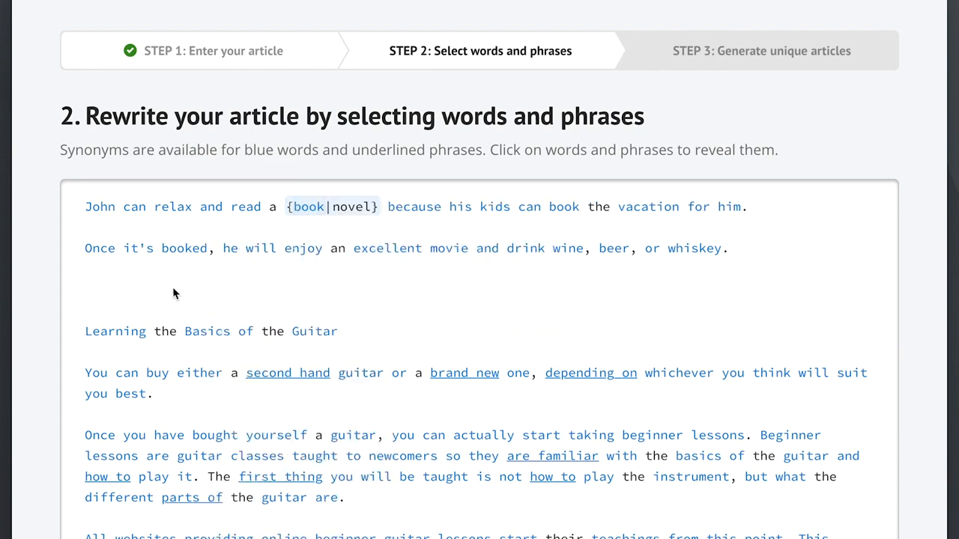
Step: Add the synonym "make a reservation for" to the second "book" in the first sentence
{"action": "left_click", "coordinate": [564, 208]}
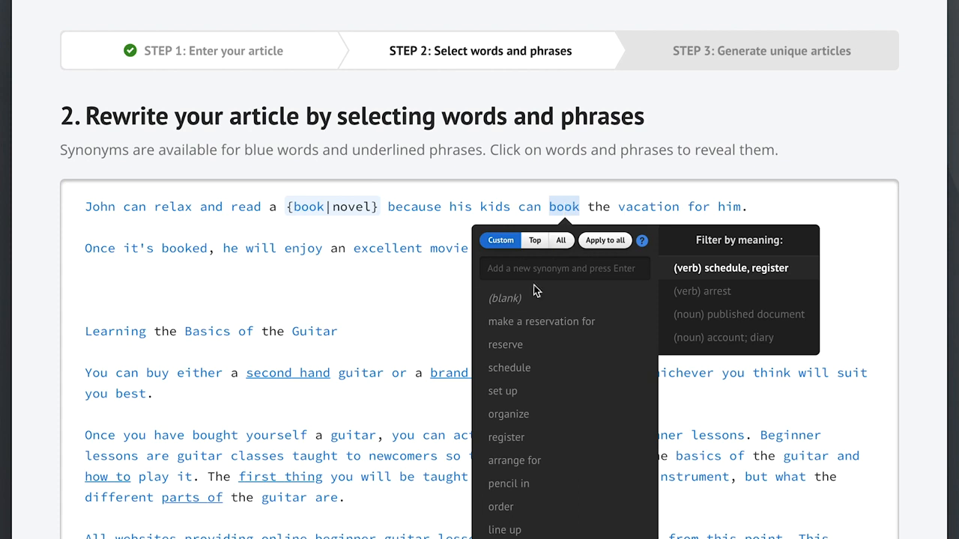
{"action": "left_click", "coordinate": [530, 324]}
{"action": "left_click", "coordinate": [415, 300]}
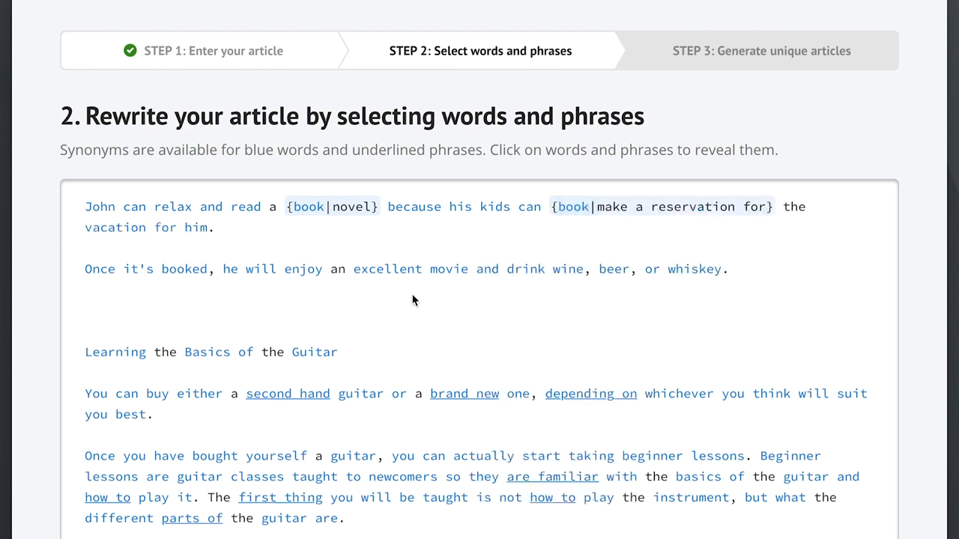
Step: Add the synonym "is able to" to the first "can" in the opening sentence
{"action": "left_click", "coordinate": [135, 209]}
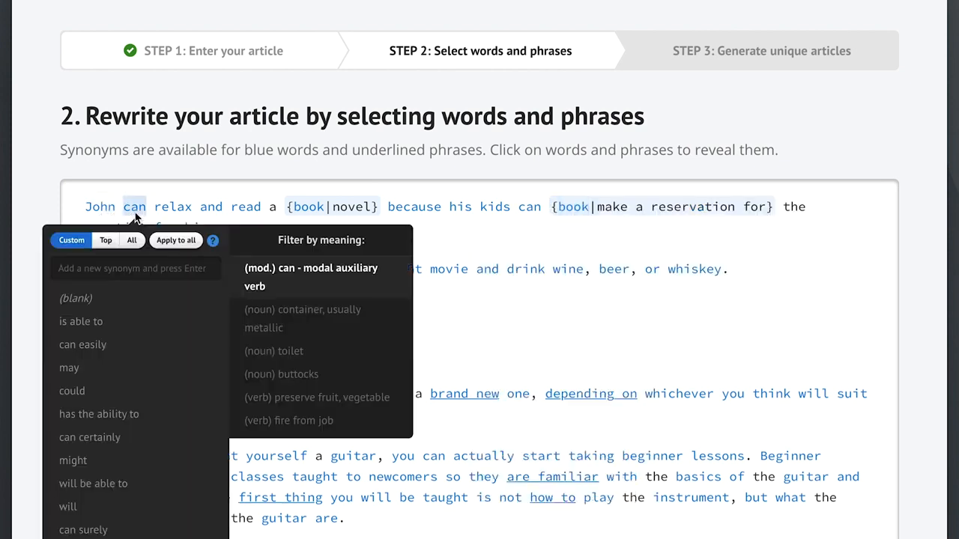
{"action": "left_click", "coordinate": [129, 324]}
{"action": "left_click", "coordinate": [459, 319]}
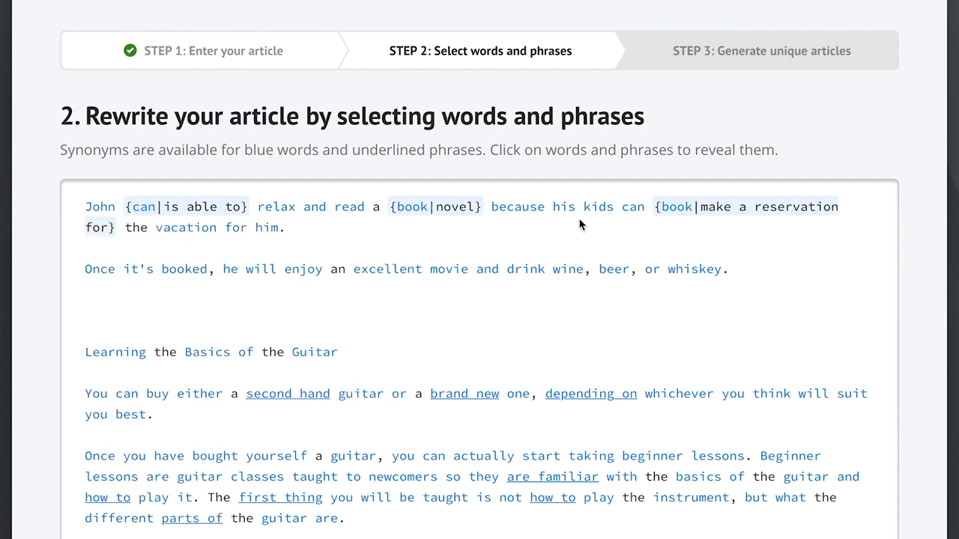
Step: Add the synonym "are able to" to the second "can" in the opening sentence
{"action": "left_click", "coordinate": [633, 219]}
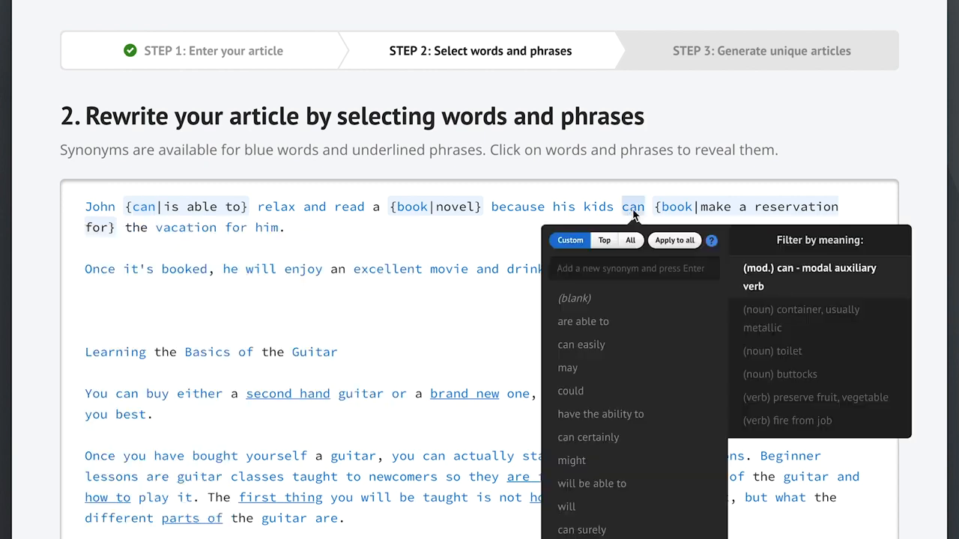
{"action": "left_click", "coordinate": [595, 320]}
{"action": "left_click", "coordinate": [457, 328]}
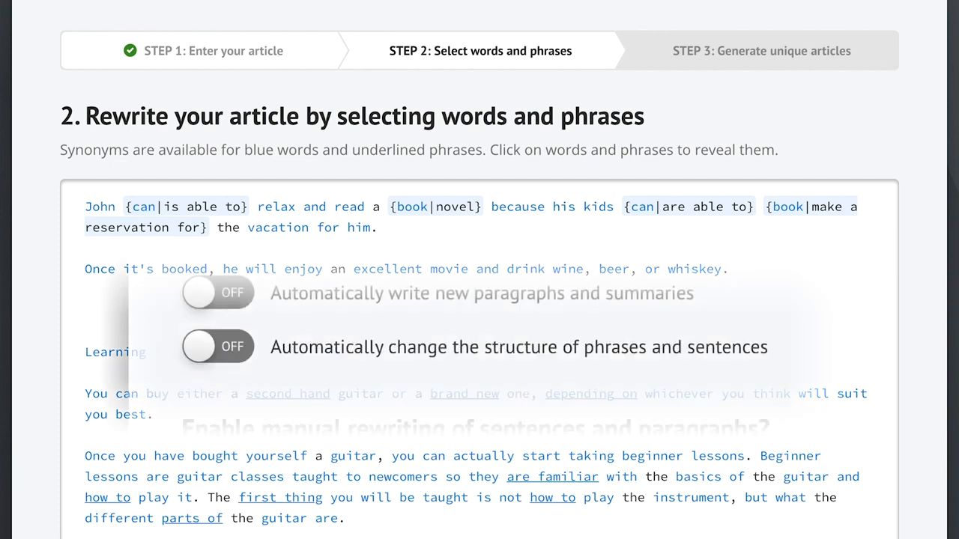
{"action": "left_click", "coordinate": [388, 357]}
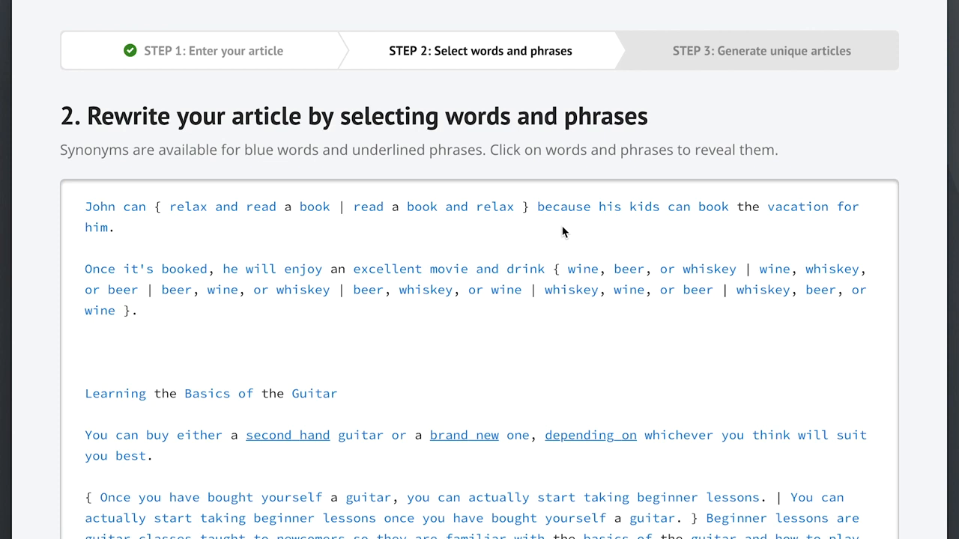
Step: Pick the top synonyms plus sparkling wine for "wine" and apply them to all instances of the word
{"action": "left_click", "coordinate": [584, 271]}
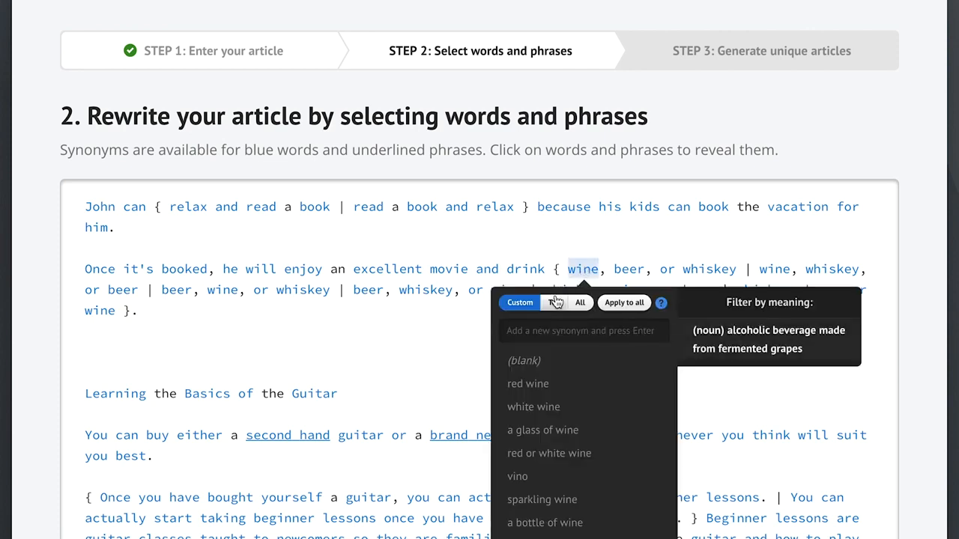
{"action": "left_click", "coordinate": [581, 303]}
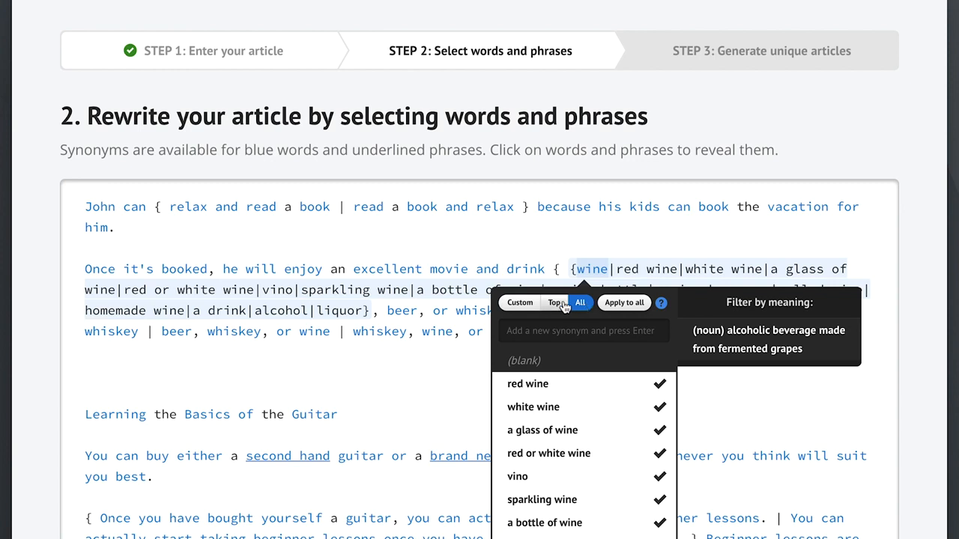
{"action": "left_click", "coordinate": [555, 306]}
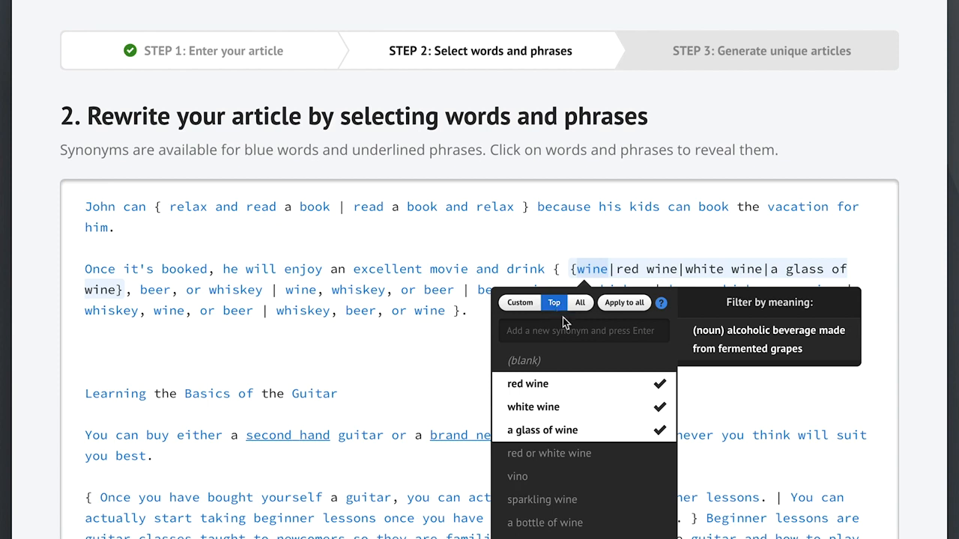
{"action": "left_click", "coordinate": [574, 504]}
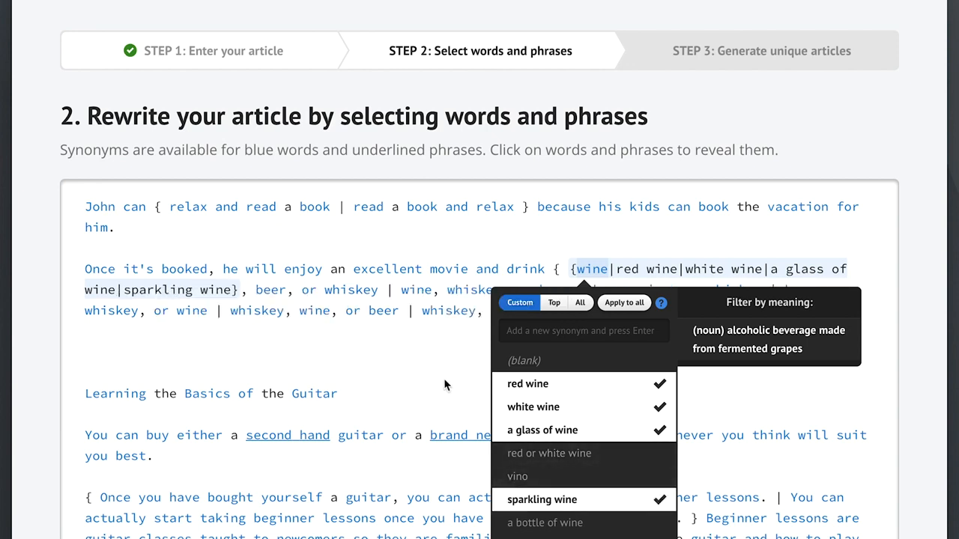
{"action": "left_click", "coordinate": [621, 303]}
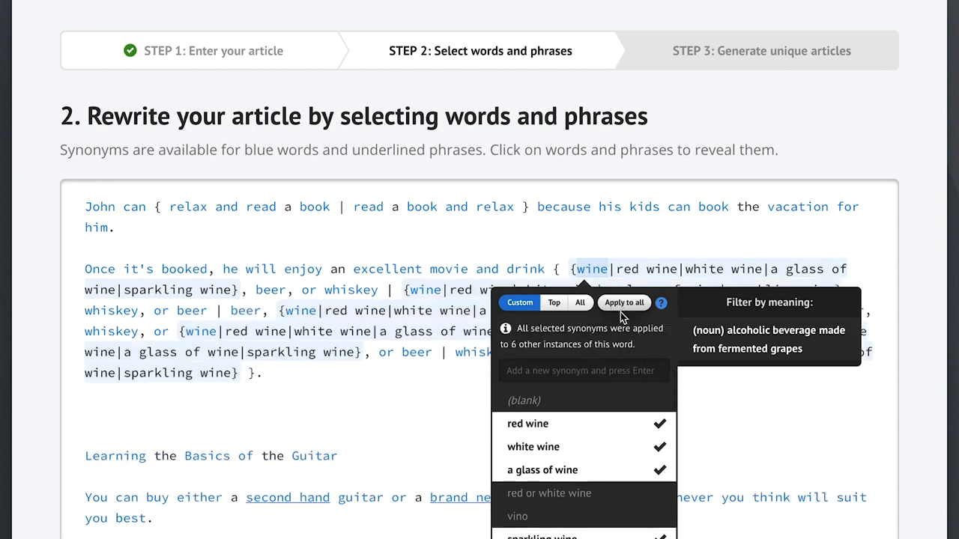
{"action": "left_click", "coordinate": [419, 399]}
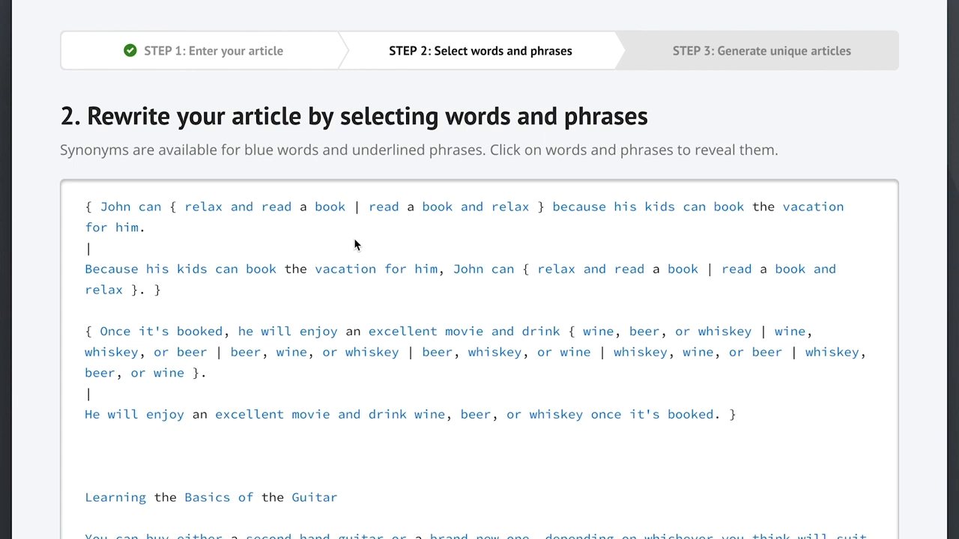
Step: Open the rewrite settings, keep the Recommended readability level, and add "Big Burgers" as a protected keyword
{"action": "scroll", "coordinate": [867, 447], "scroll_direction": "down", "scroll_amount": 12}
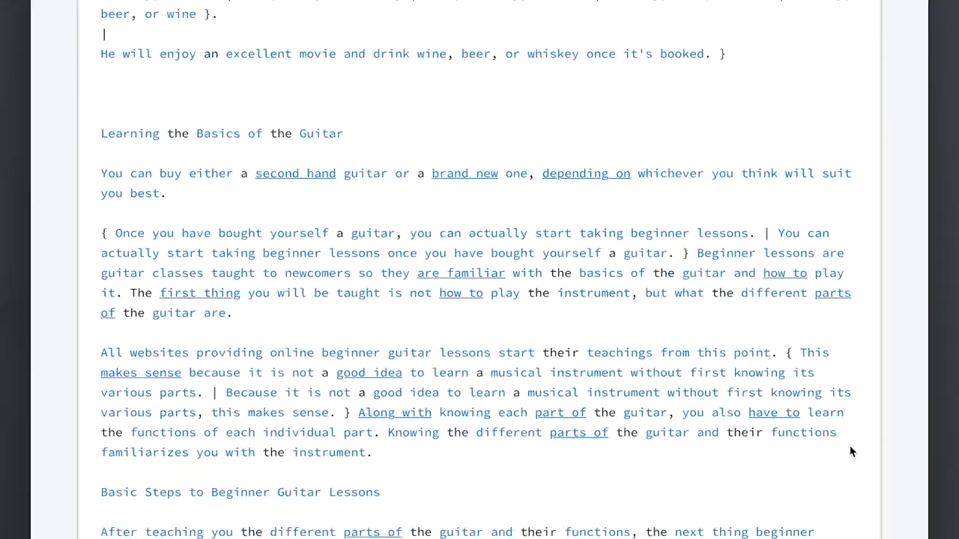
{"action": "scroll", "coordinate": [826, 457], "scroll_direction": "down", "scroll_amount": 5}
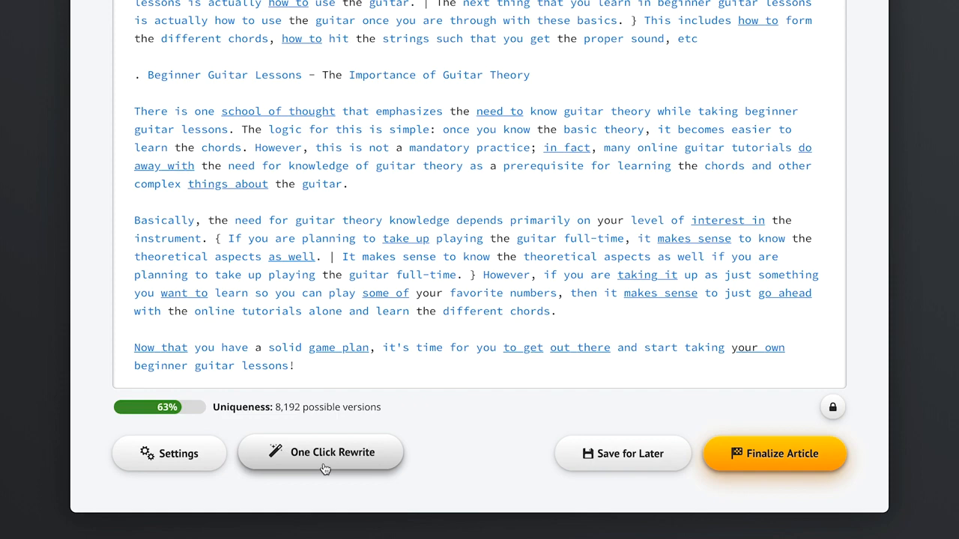
{"action": "left_click", "coordinate": [188, 461]}
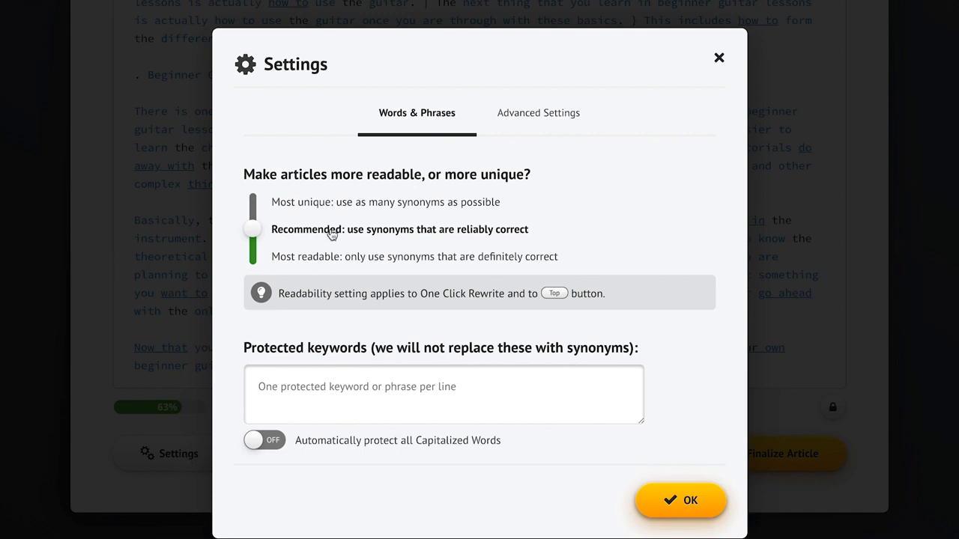
{"action": "left_click", "coordinate": [299, 210]}
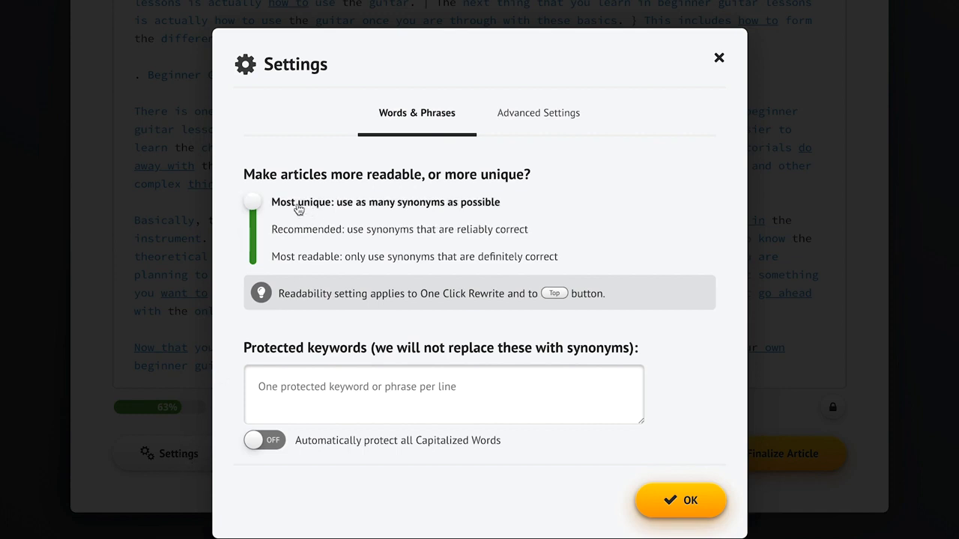
{"action": "left_click", "coordinate": [308, 263]}
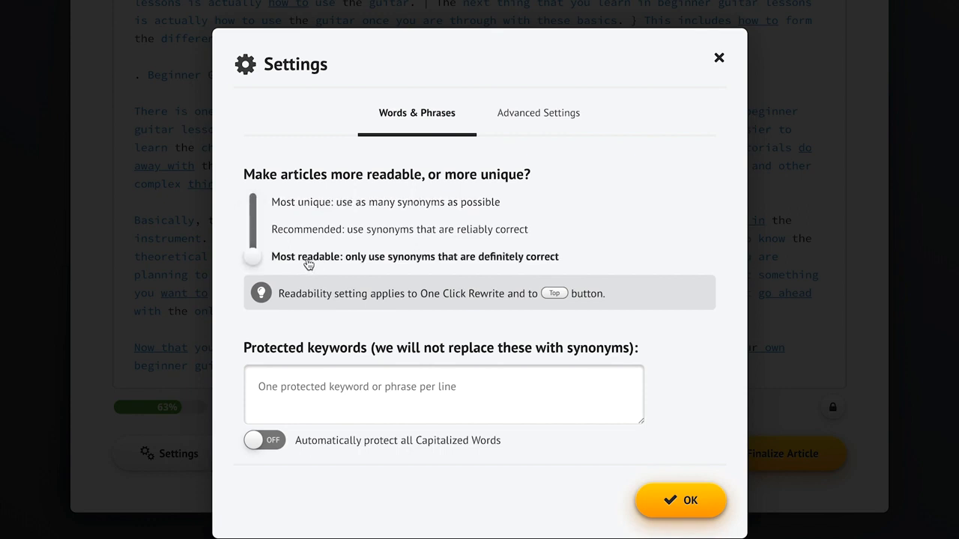
{"action": "left_click", "coordinate": [382, 235]}
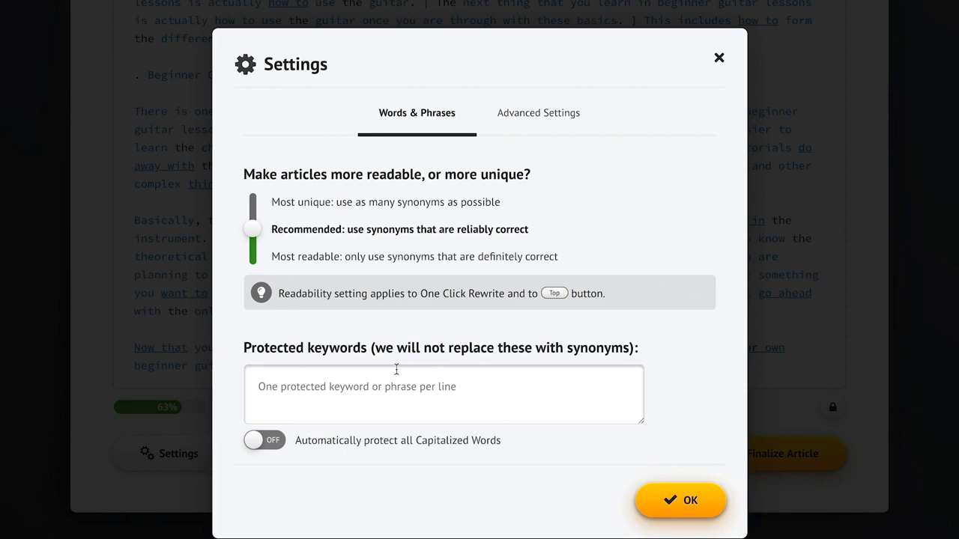
{"action": "left_click", "coordinate": [292, 389]}
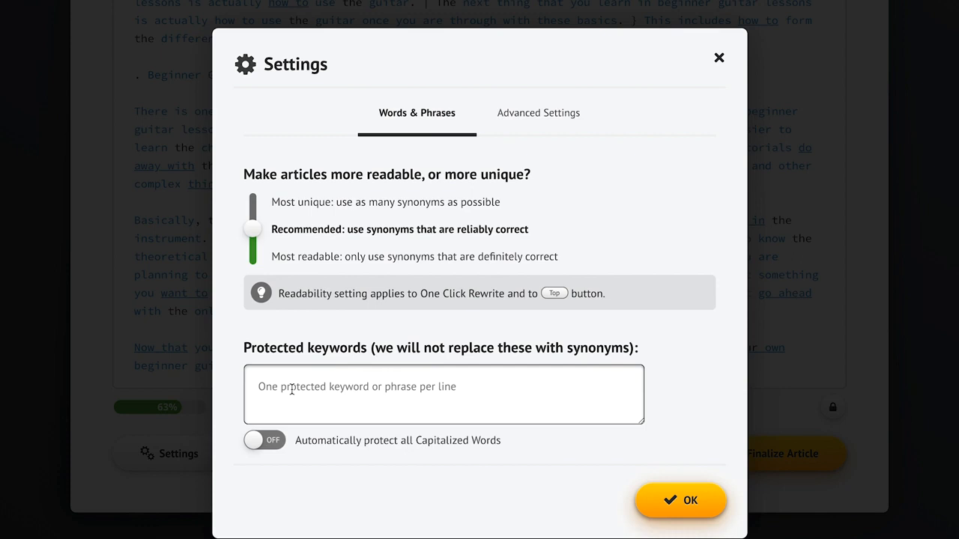
{"action": "type", "text": "Big Burgers"}
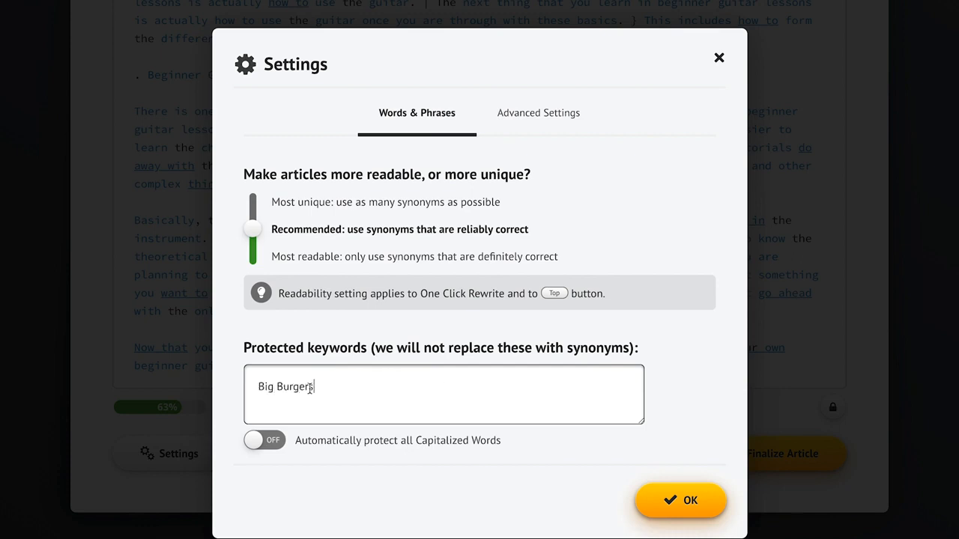
Step: Turn on automatic protection of all capitalized words and confirm the settings
{"action": "left_click", "coordinate": [681, 374]}
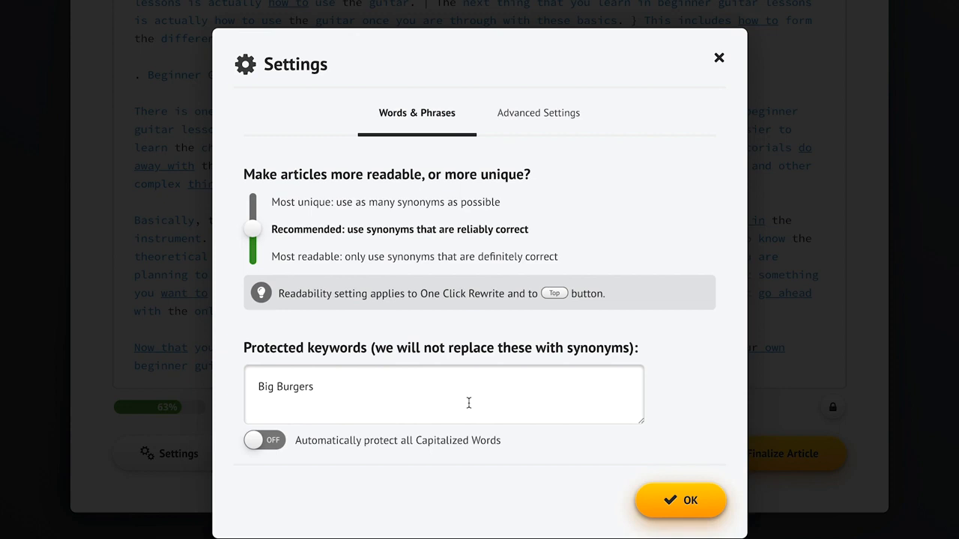
{"action": "left_click", "coordinate": [262, 446]}
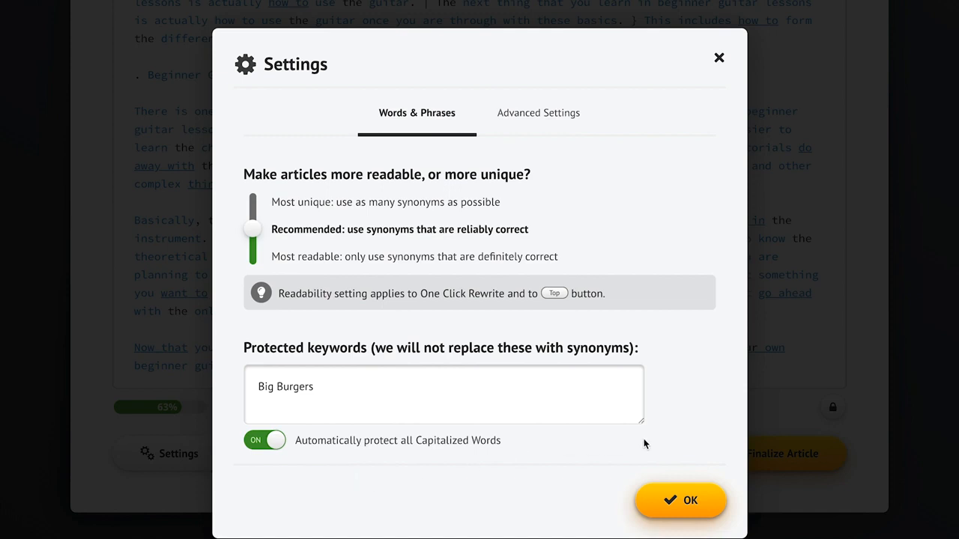
{"action": "left_click", "coordinate": [674, 498]}
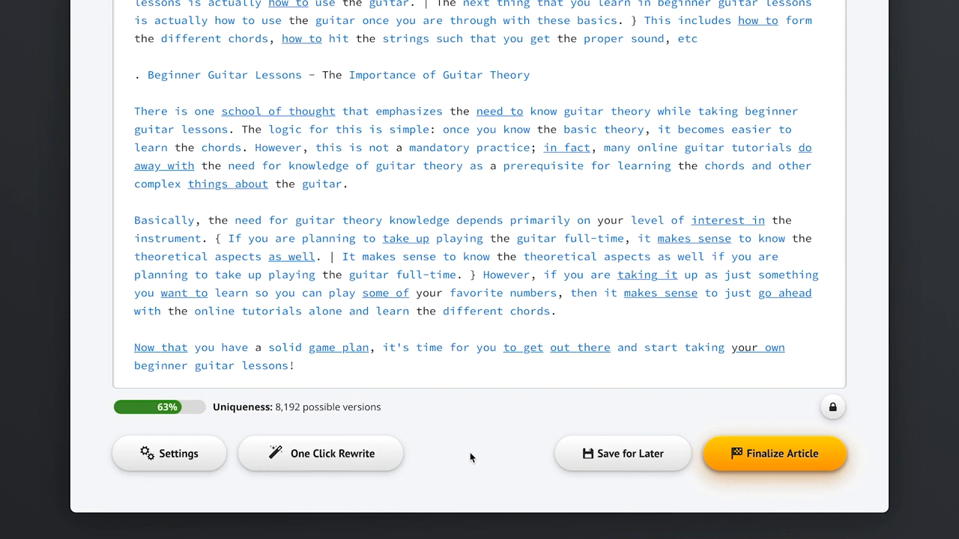
Step: Apply One Click Rewrite to the whole article and finalize it
{"action": "left_click", "coordinate": [328, 466]}
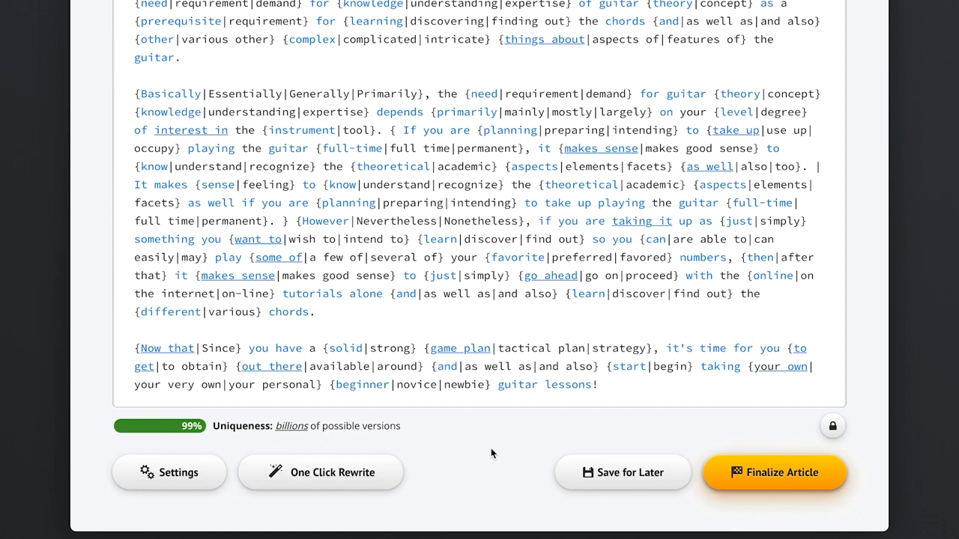
{"action": "left_click", "coordinate": [776, 483]}
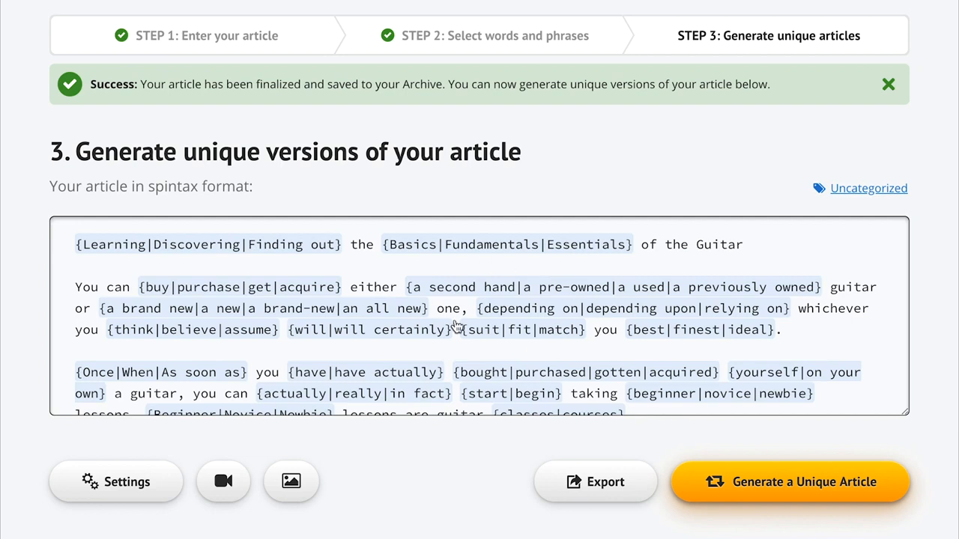
{"action": "double_click", "coordinate": [177, 187]}
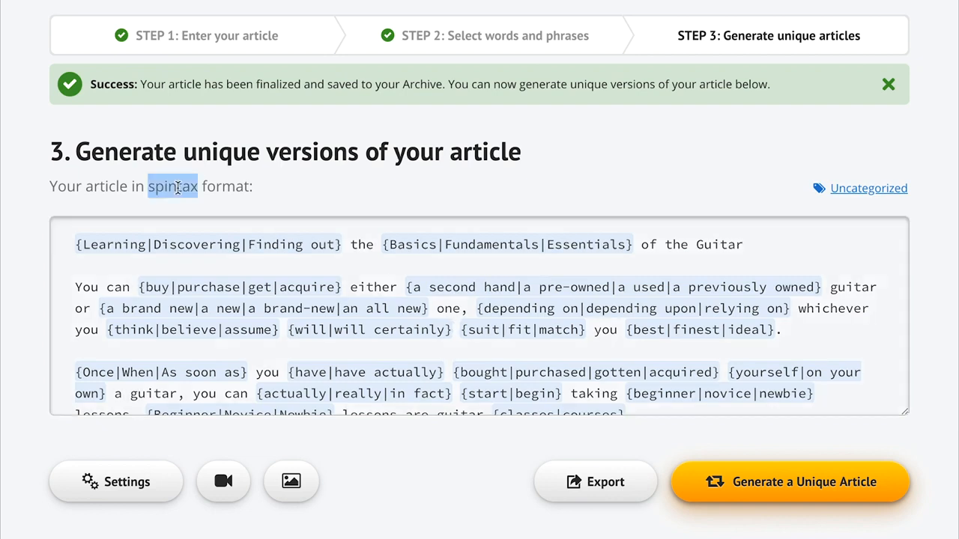
{"action": "left_click", "coordinate": [302, 188]}
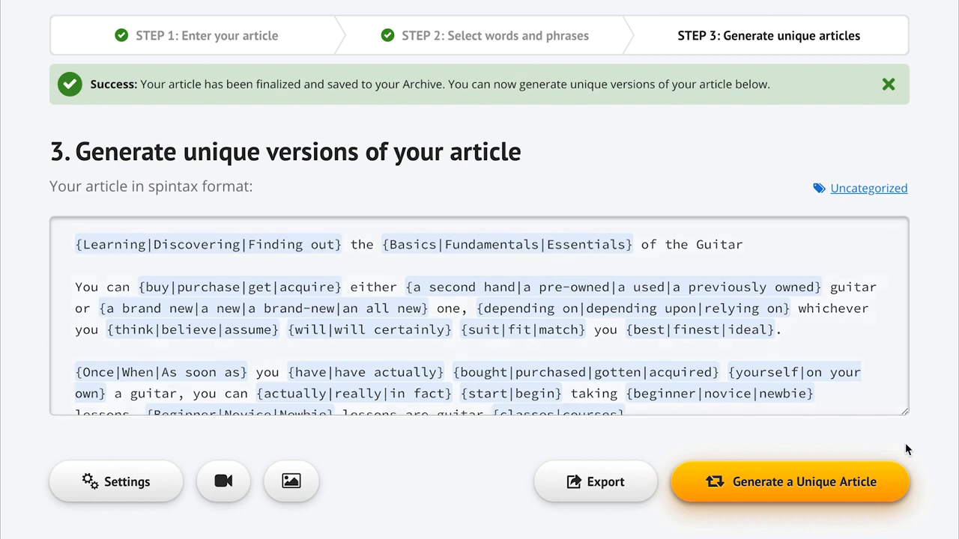
Step: Fetch YouTube videos for "guitar lessons" and select four lesson videos, including the Zombie and Tears in Heaven tutorials
{"action": "scroll", "coordinate": [397, 512], "scroll_direction": "down", "scroll_amount": 2}
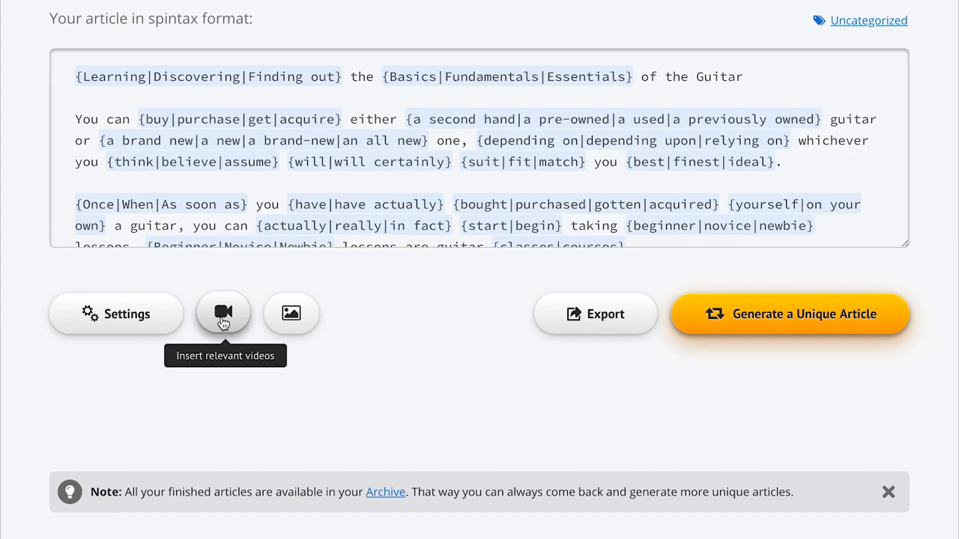
{"action": "left_click", "coordinate": [222, 317]}
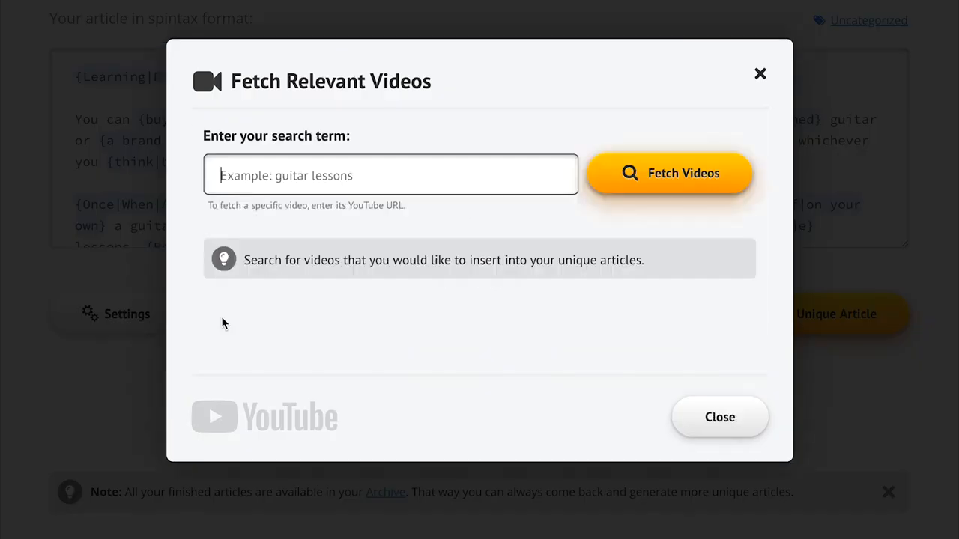
{"action": "type", "text": "guitar lessons"}
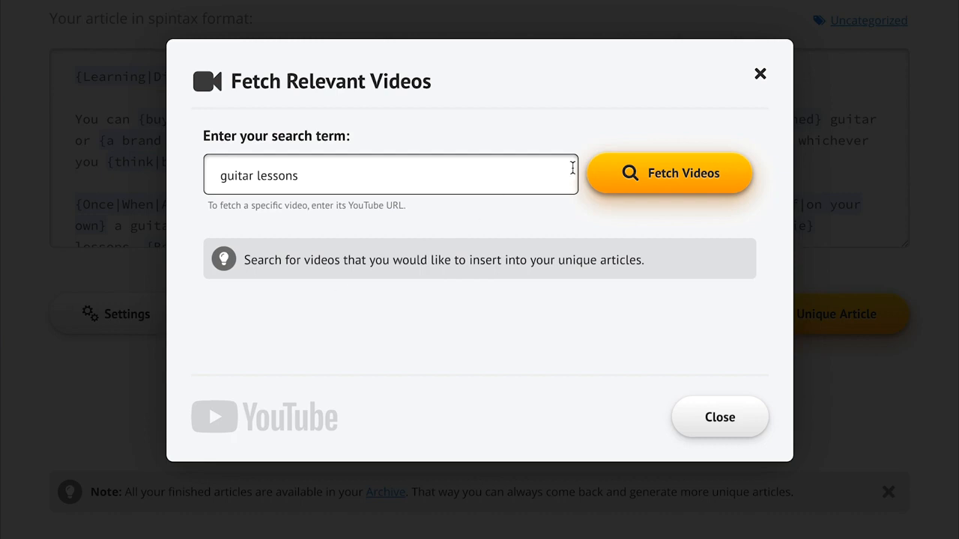
{"action": "left_click", "coordinate": [657, 187]}
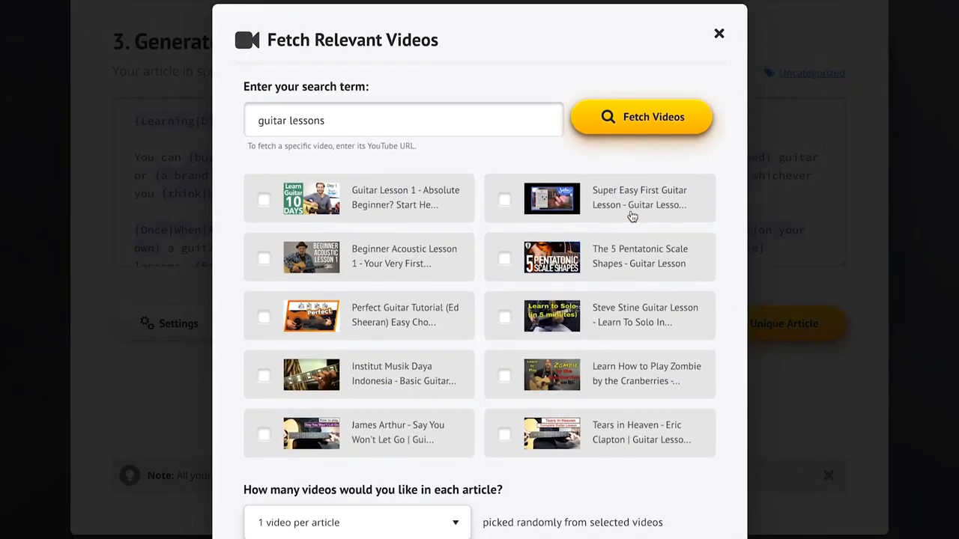
{"action": "left_click", "coordinate": [421, 216]}
{"action": "left_click", "coordinate": [432, 257]}
{"action": "left_click", "coordinate": [558, 360]}
{"action": "left_click", "coordinate": [604, 438]}
Step: Set how many videos each article gets and insert the selected videos
{"action": "scroll", "coordinate": [661, 502], "scroll_direction": "down", "scroll_amount": 3}
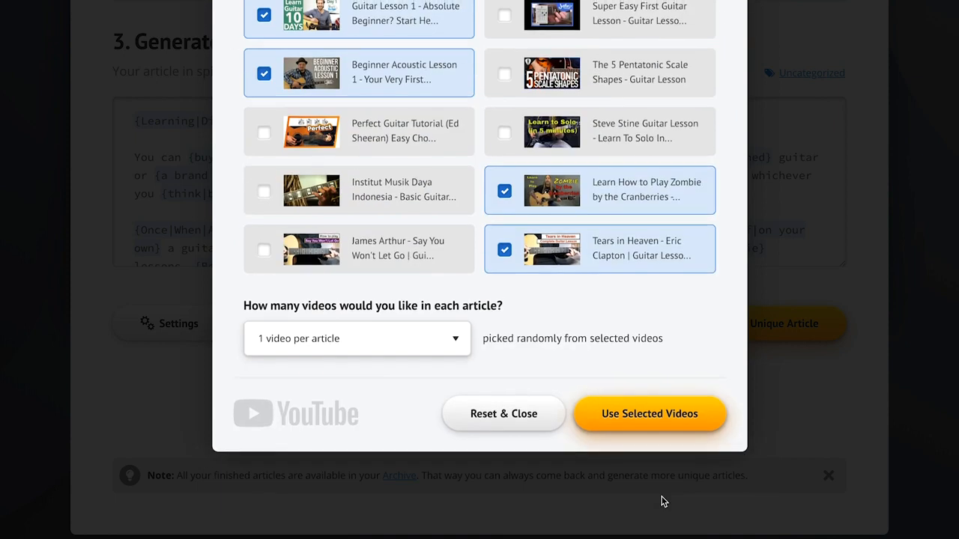
{"action": "left_click", "coordinate": [370, 338]}
{"action": "left_click", "coordinate": [378, 352]}
{"action": "left_click", "coordinate": [663, 424]}
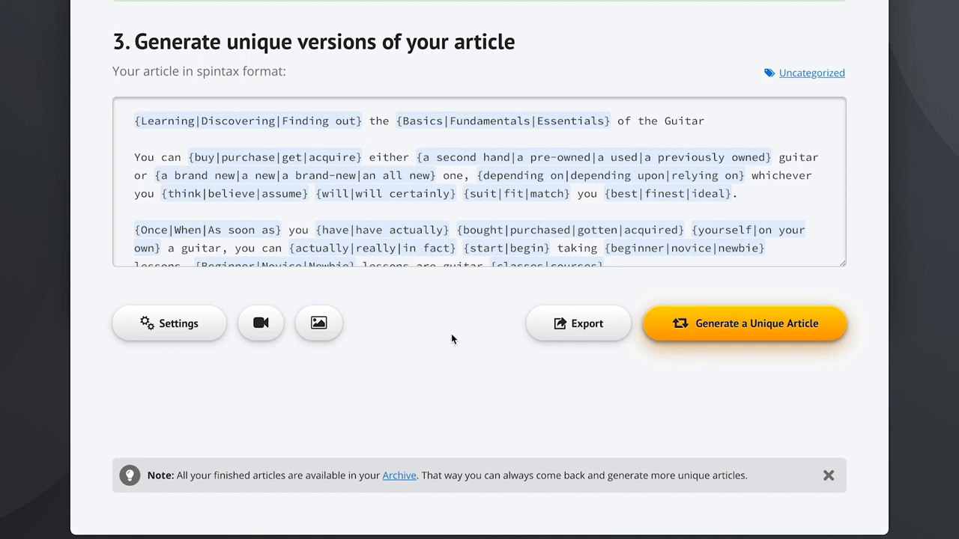
Step: Generate a unique article and preview it, comparing the generated version with the original article
{"action": "left_click", "coordinate": [764, 327]}
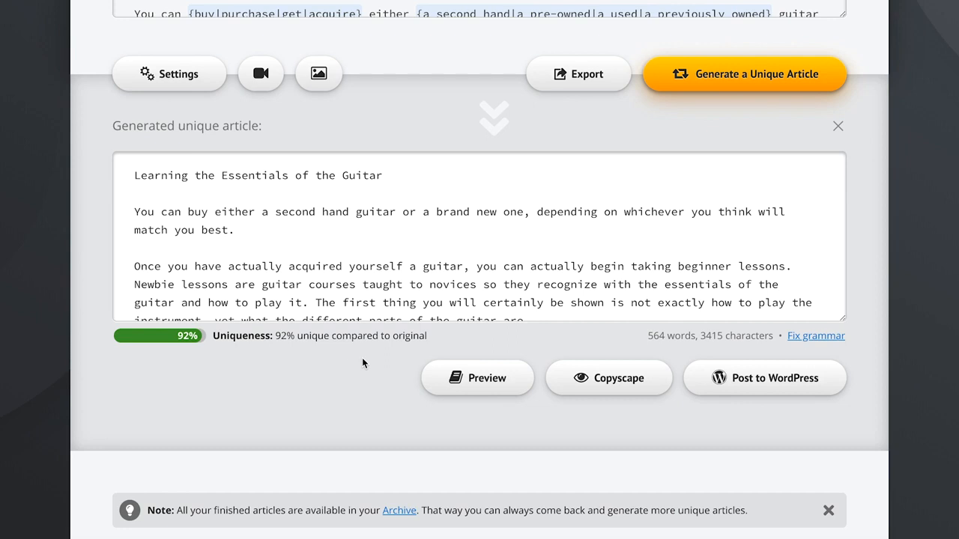
{"action": "left_click", "coordinate": [476, 374]}
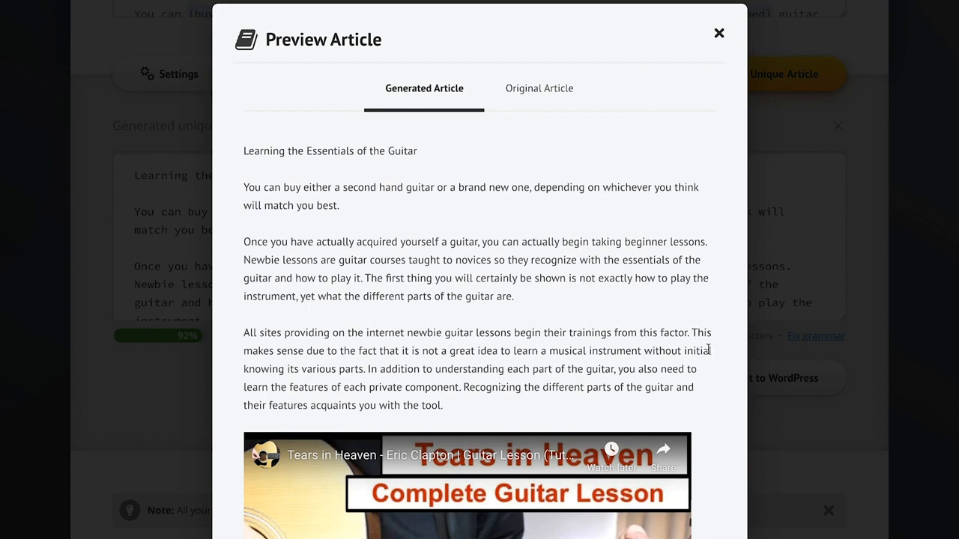
{"action": "scroll", "coordinate": [715, 362], "scroll_direction": "down", "scroll_amount": 7}
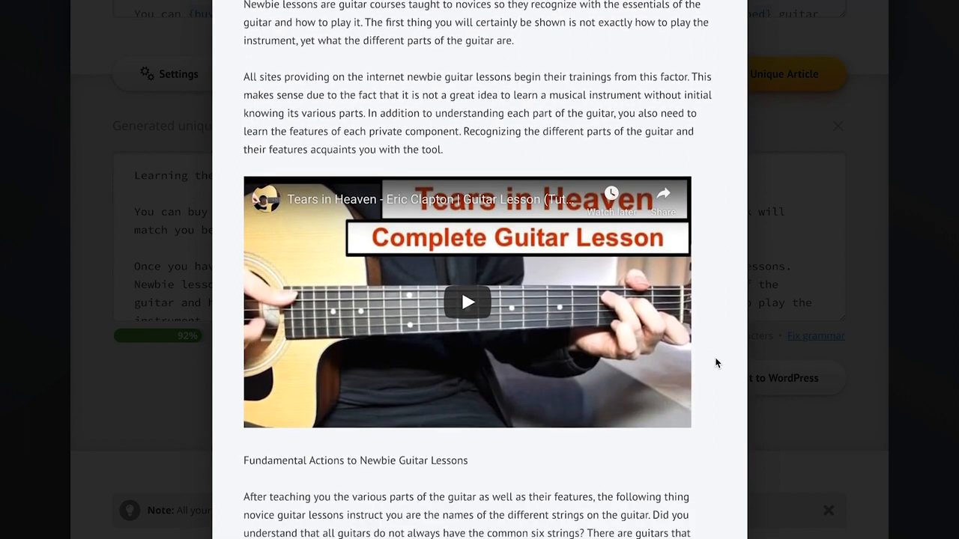
{"action": "scroll", "coordinate": [715, 363], "scroll_direction": "down", "scroll_amount": 5}
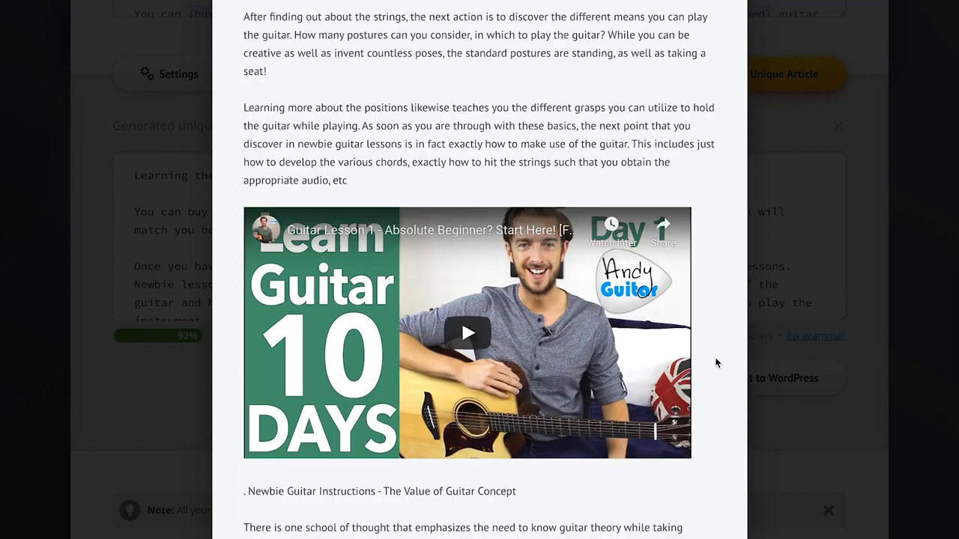
{"action": "scroll", "coordinate": [718, 249], "scroll_direction": "up", "scroll_amount": 12}
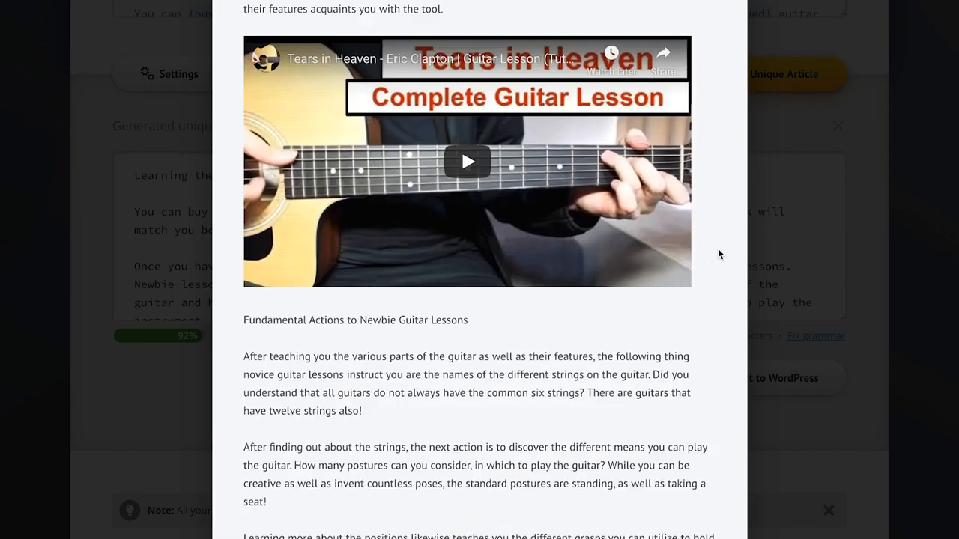
{"action": "left_click", "coordinate": [539, 90]}
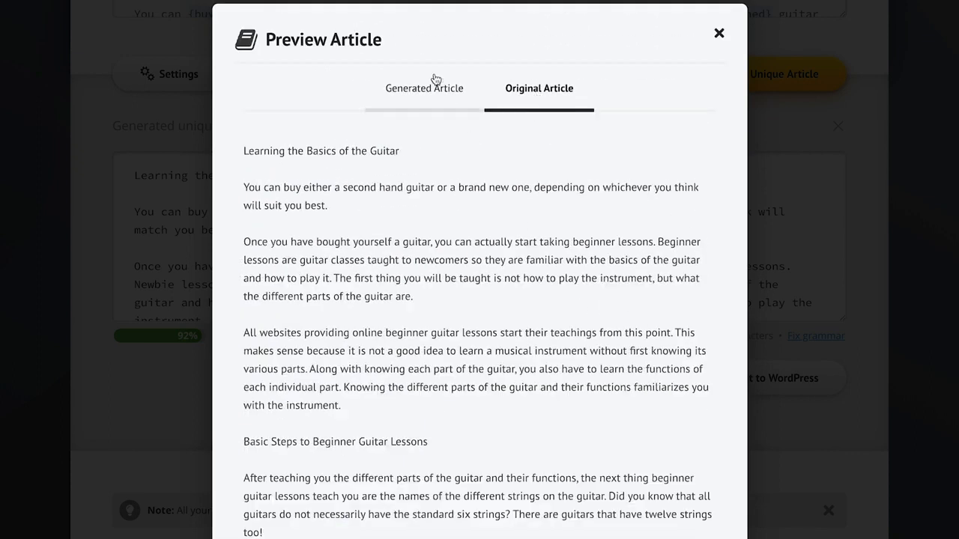
{"action": "left_click", "coordinate": [418, 91]}
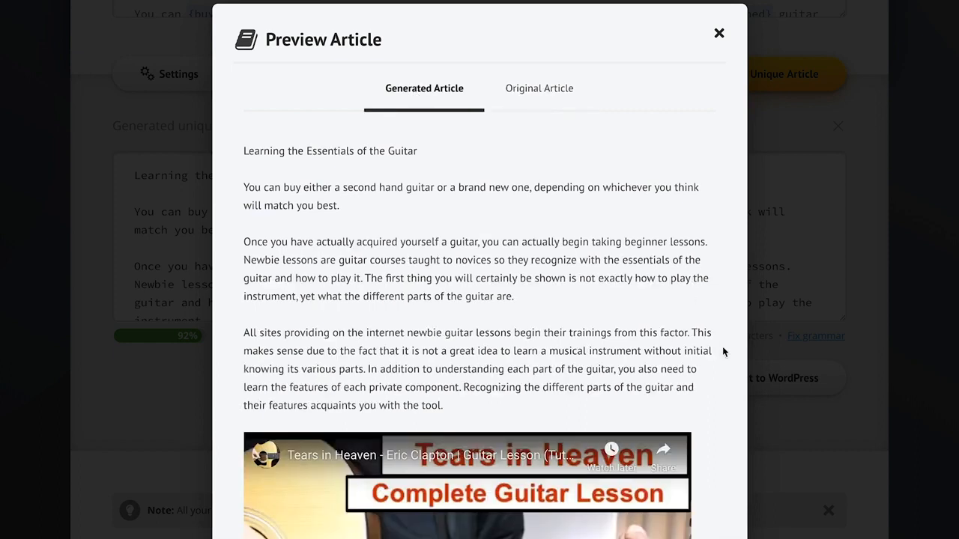
{"action": "left_click", "coordinate": [788, 445]}
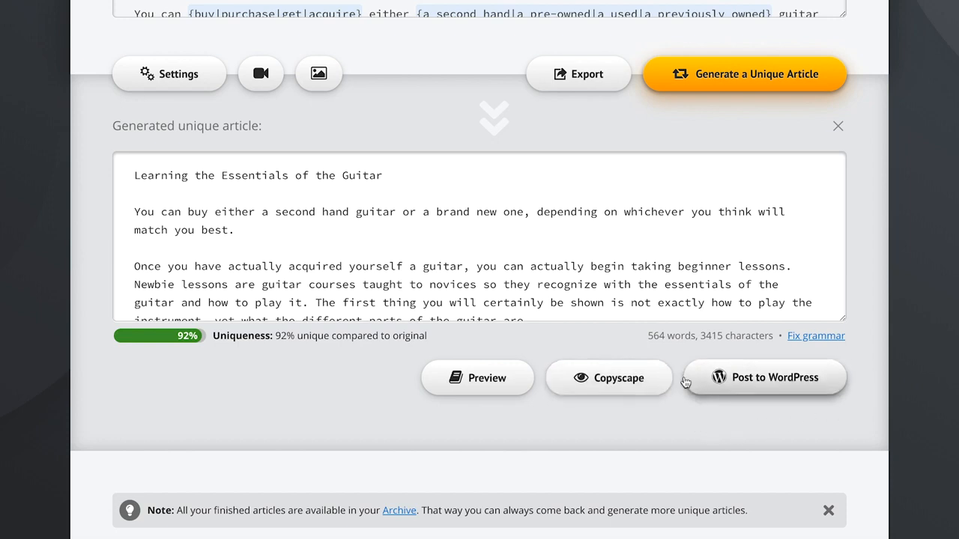
Step: Publish the generated article right away to the connected WordPress website under the Uncategorized category
{"action": "left_click", "coordinate": [805, 392]}
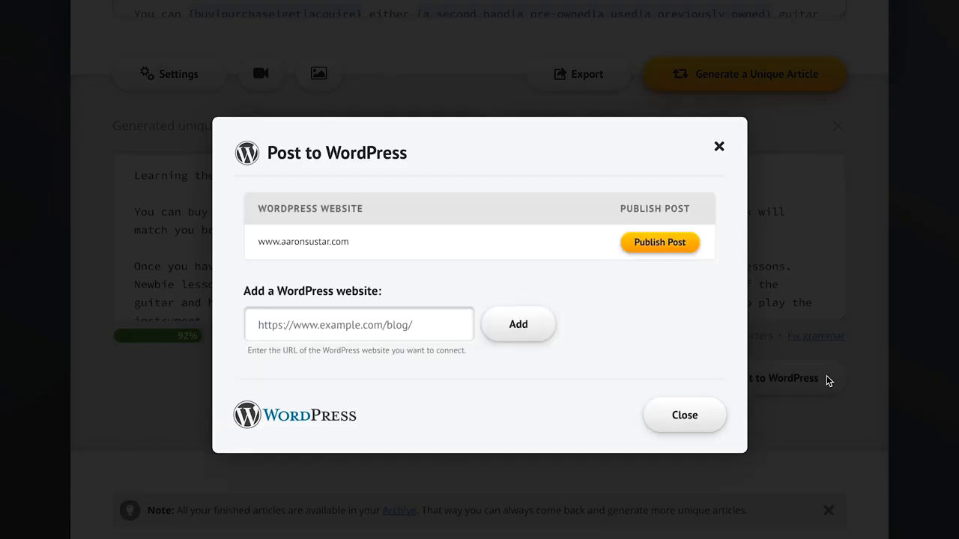
{"action": "mouse_move", "coordinate": [470, 246]}
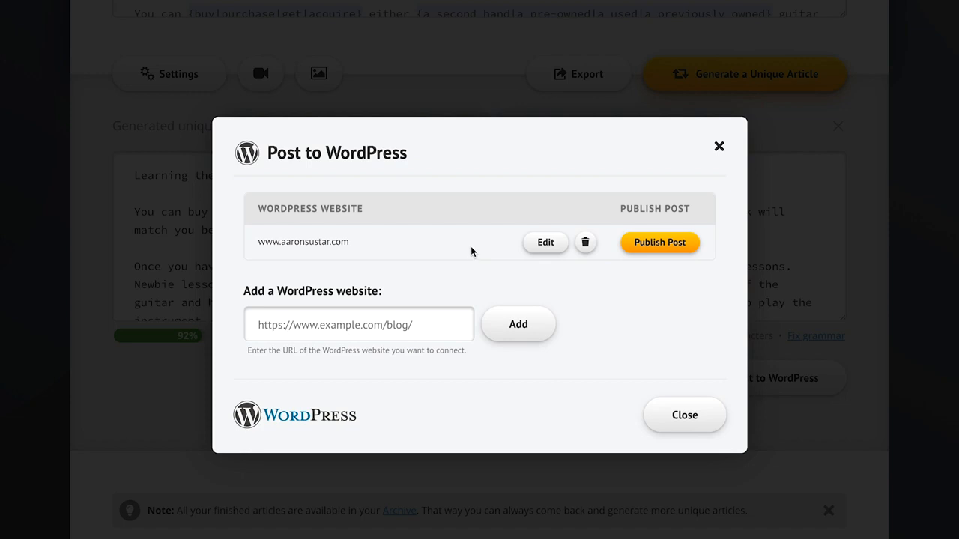
{"action": "left_click", "coordinate": [672, 242]}
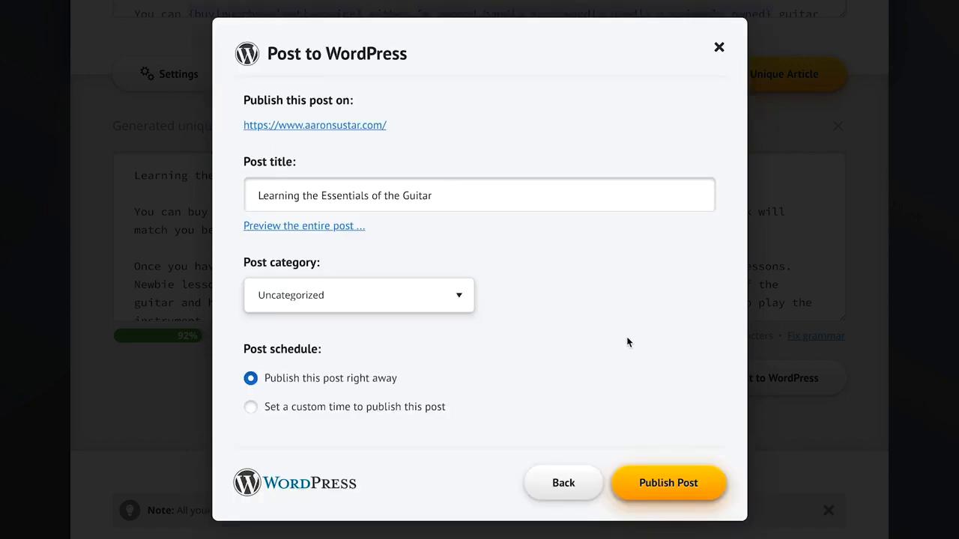
{"action": "left_click", "coordinate": [669, 463]}
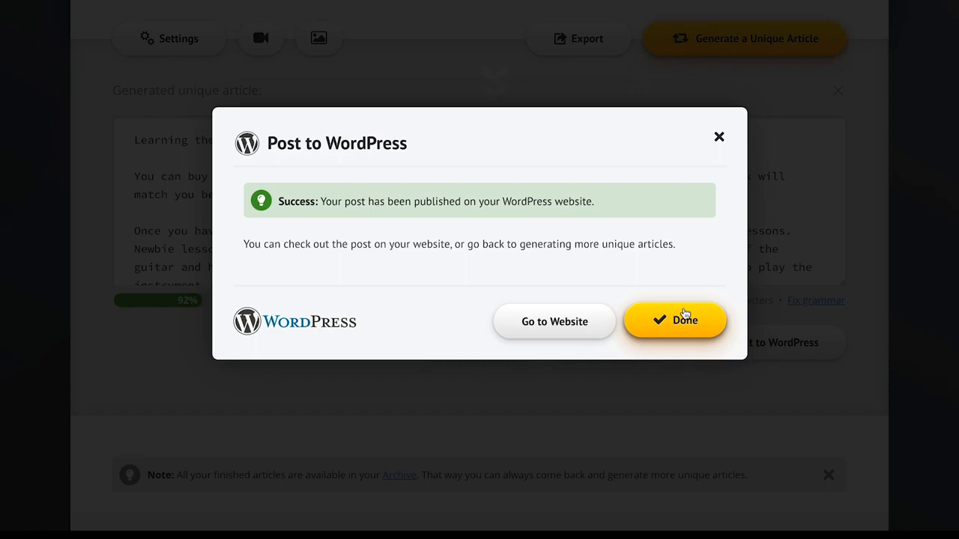
{"action": "left_click", "coordinate": [571, 322]}
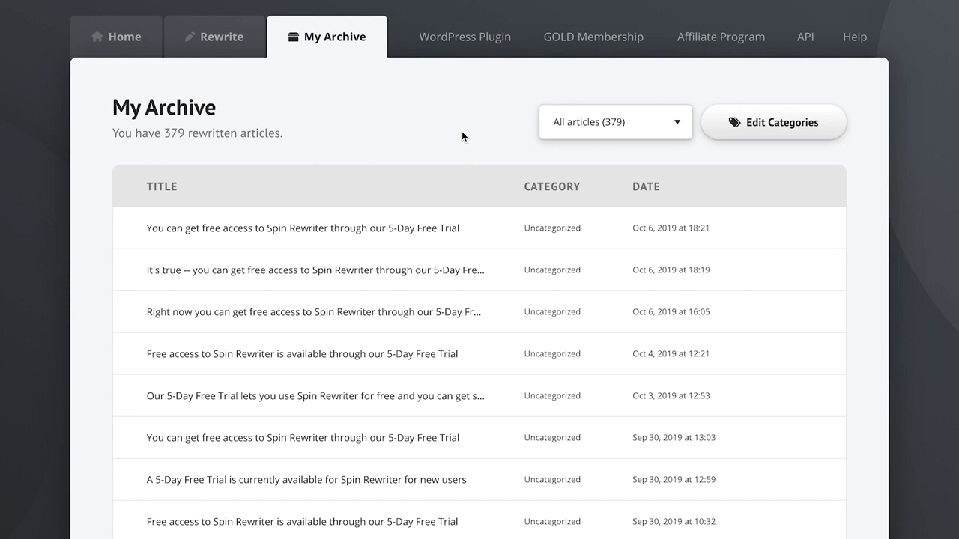
Step: Check the archive's category filter, then select all articles in the archive list
{"action": "left_click", "coordinate": [605, 128]}
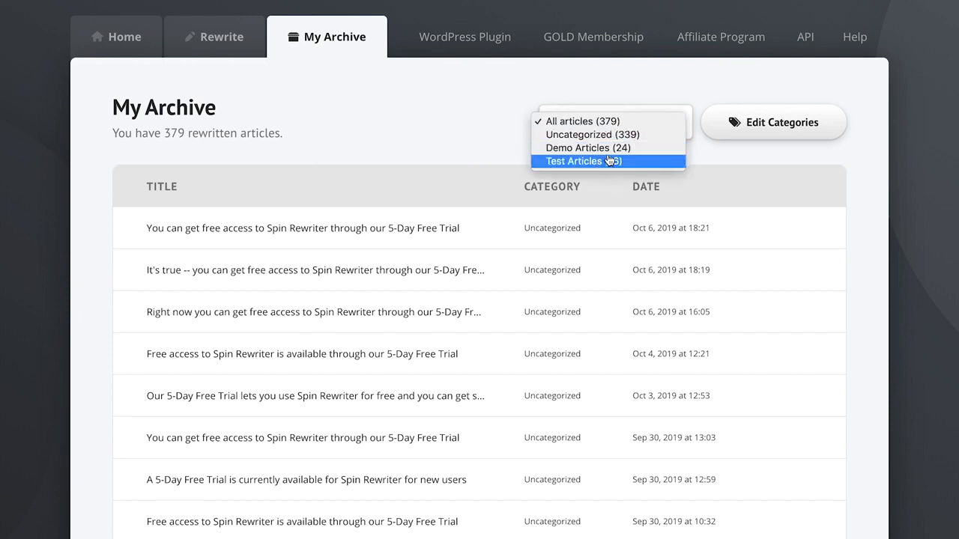
{"action": "left_click", "coordinate": [449, 131]}
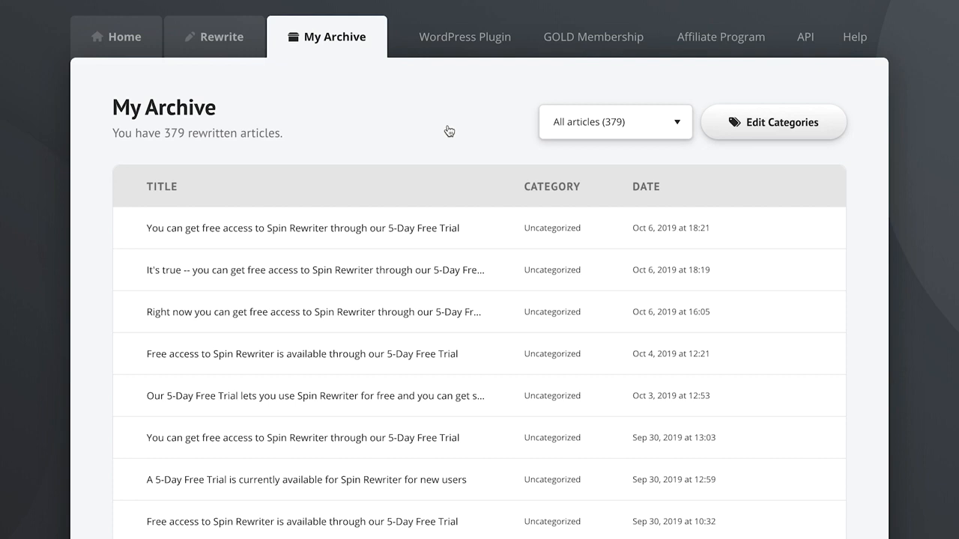
{"action": "left_click", "coordinate": [130, 186]}
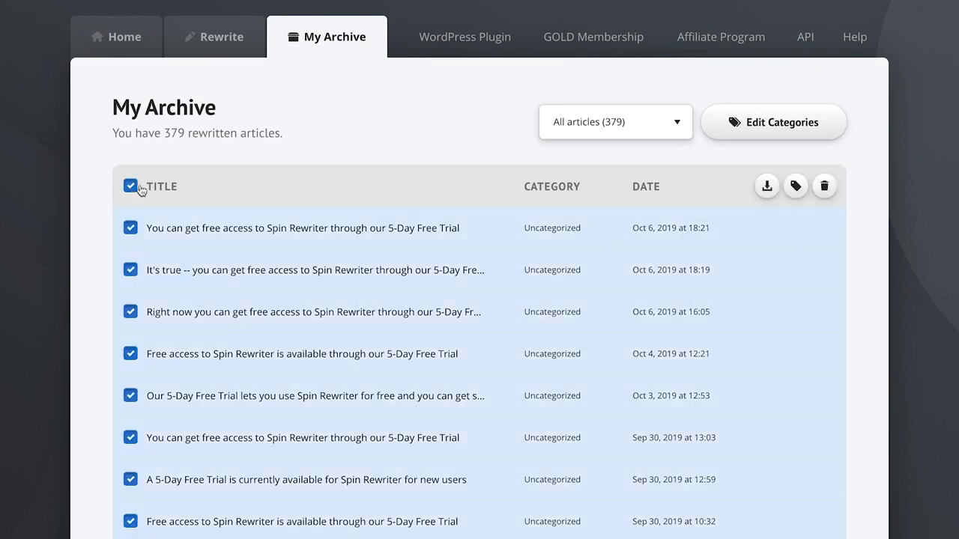